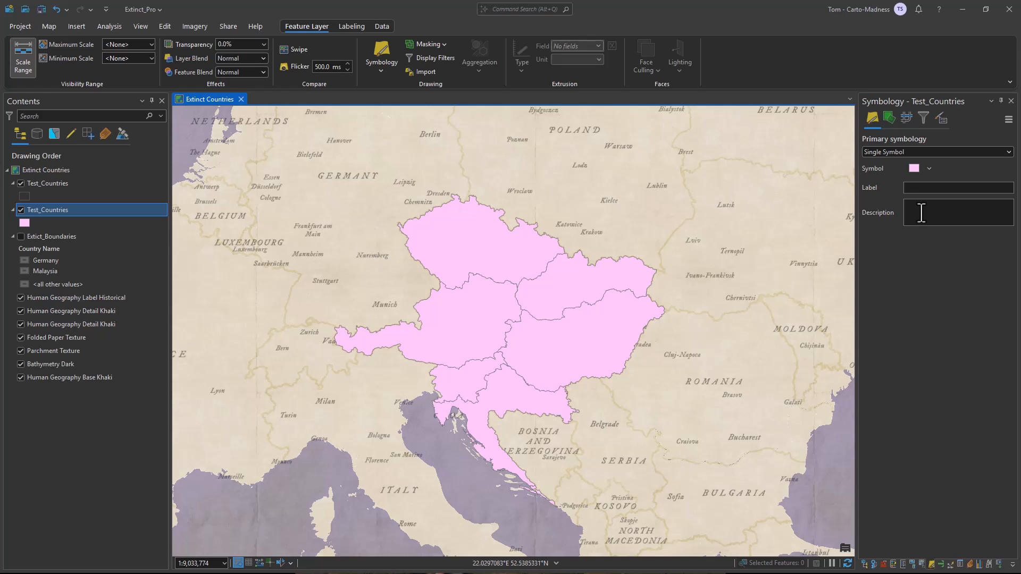
- Symbolize the layer by unique values of Country Name using the Vintage Map Boundaries color scheme
click(1004, 155)
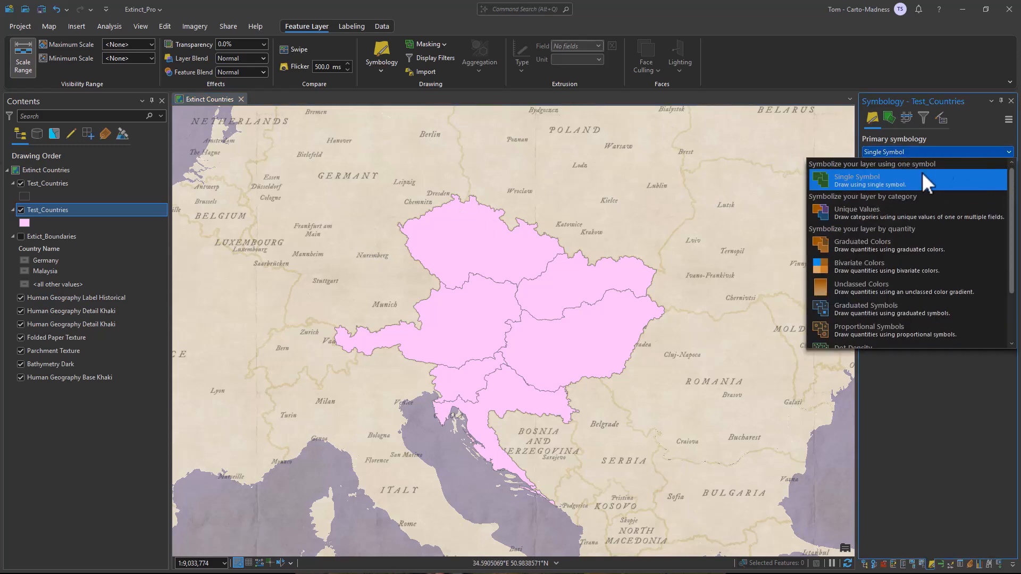
click(872, 213)
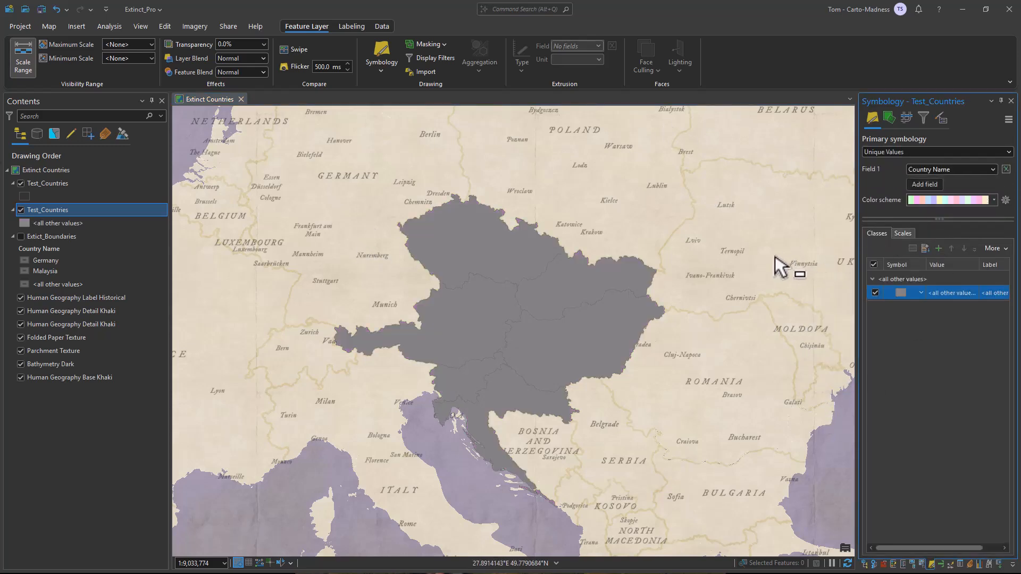
click(974, 201)
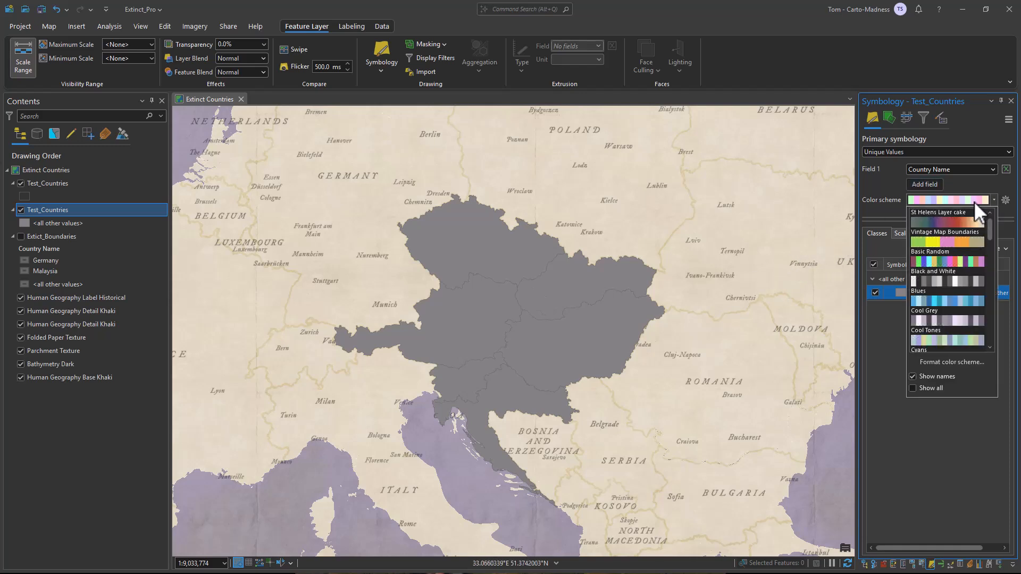
click(954, 241)
click(925, 250)
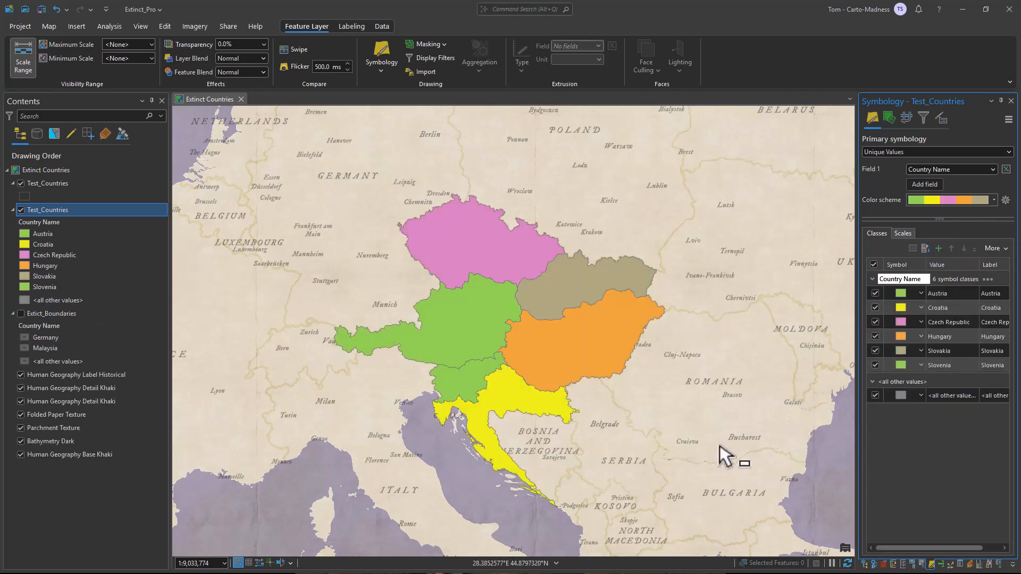
- Add a Donut global effect to Austria's polygon symbol
click(902, 308)
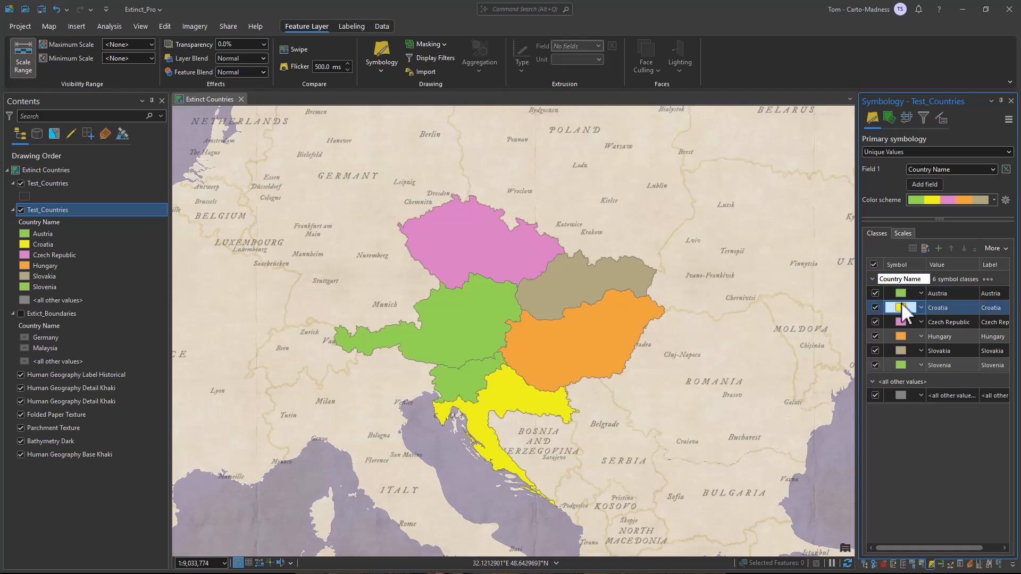
click(902, 293)
click(902, 291)
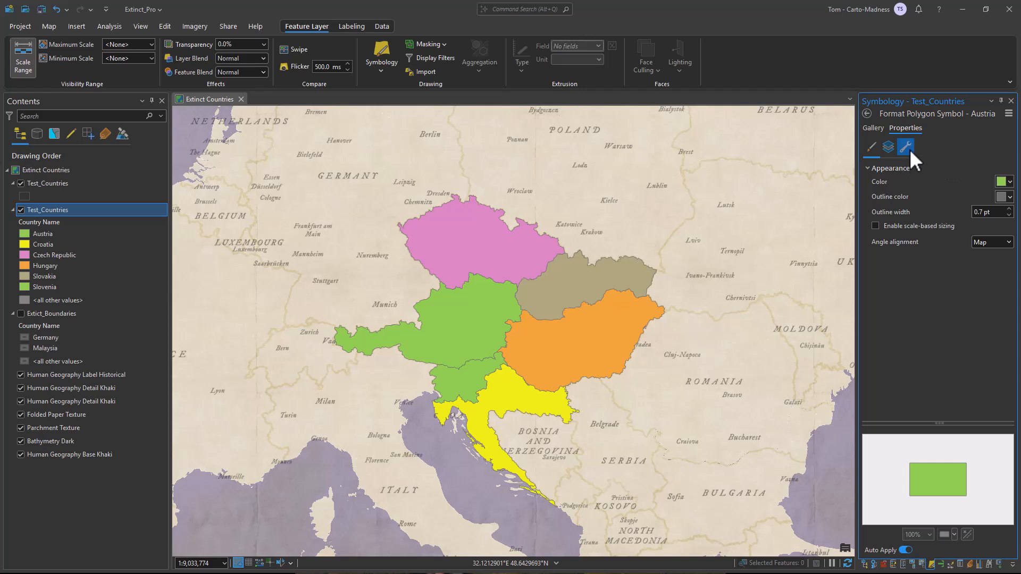
click(907, 149)
click(896, 190)
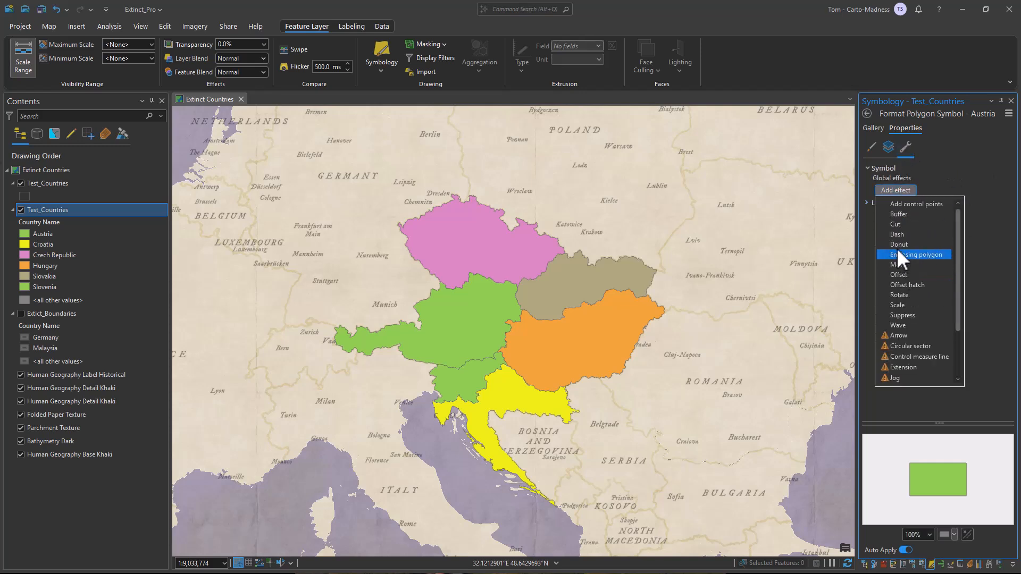
click(901, 240)
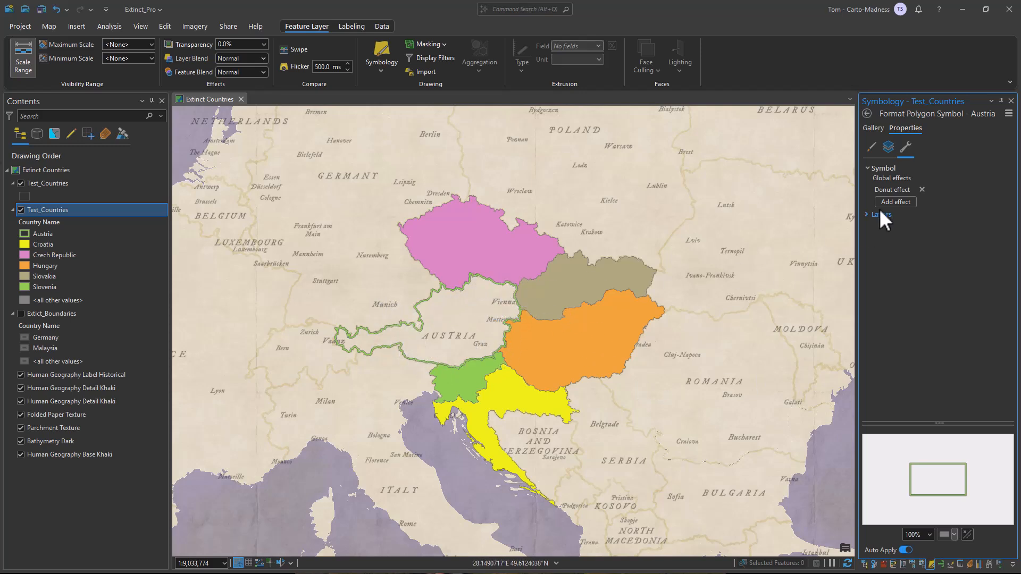
- Remove Austria's Donut effect and open the Format all symbols view before returning to the class list
click(920, 190)
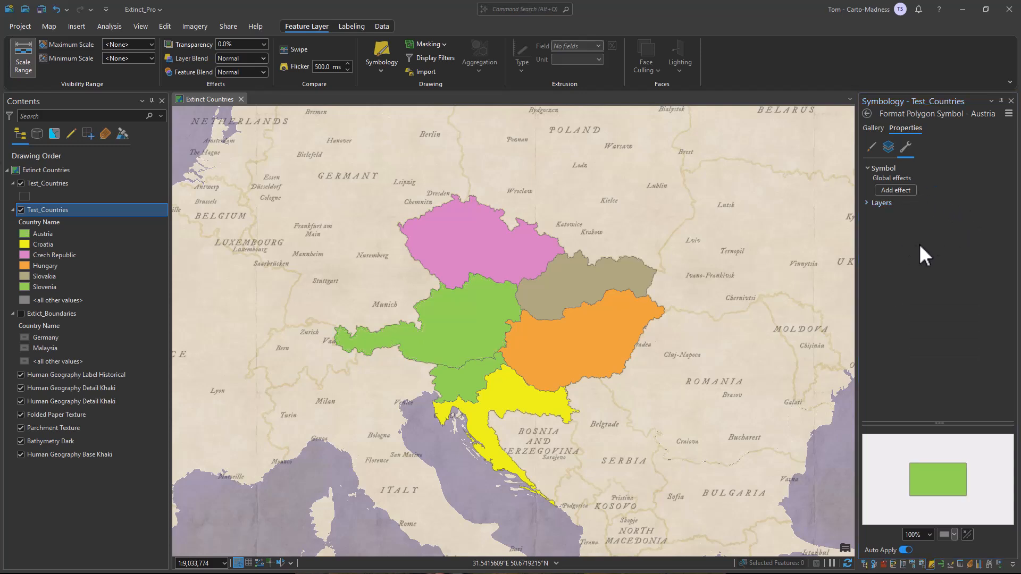
click(866, 113)
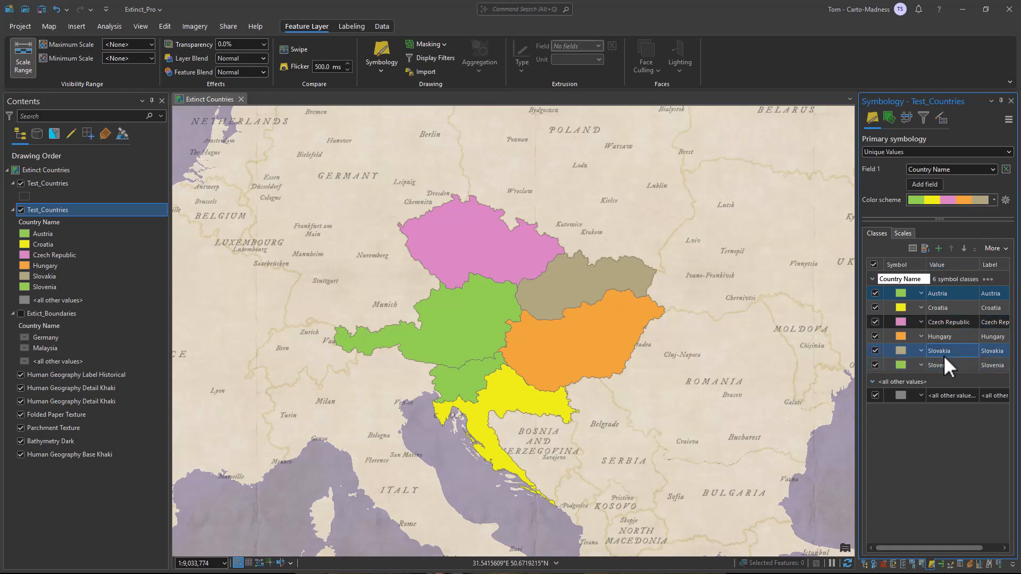
click(995, 250)
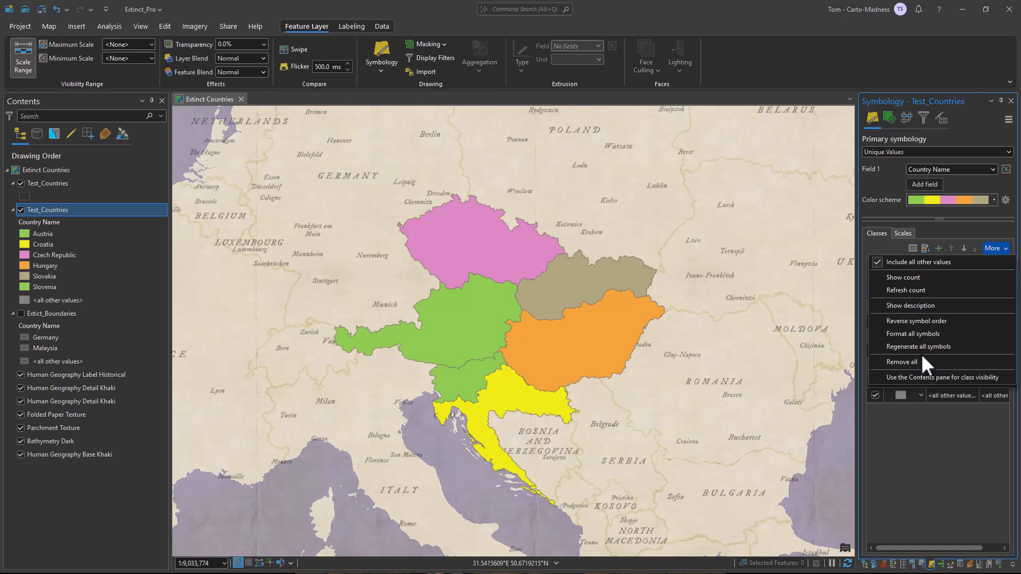
click(926, 335)
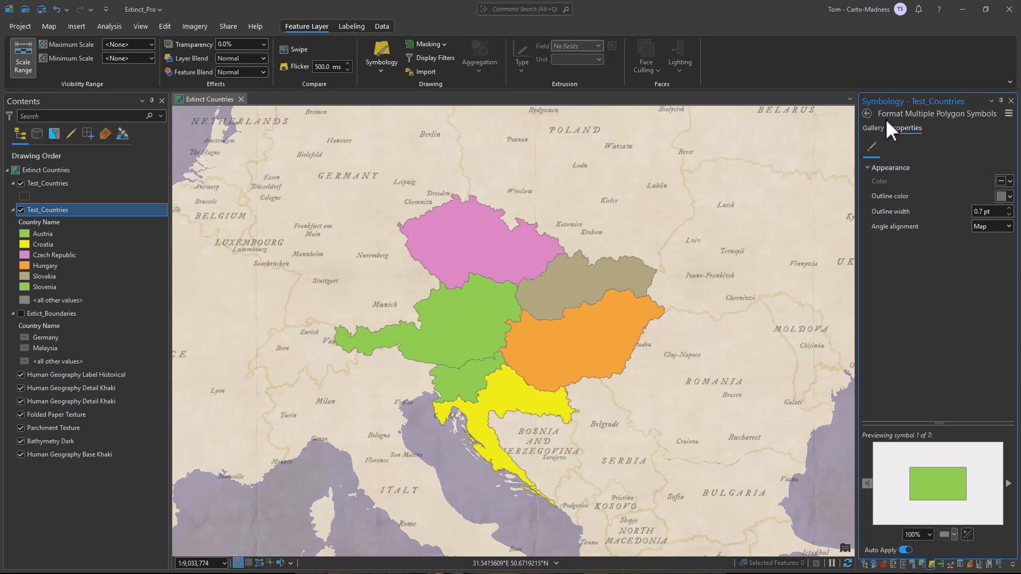
click(866, 115)
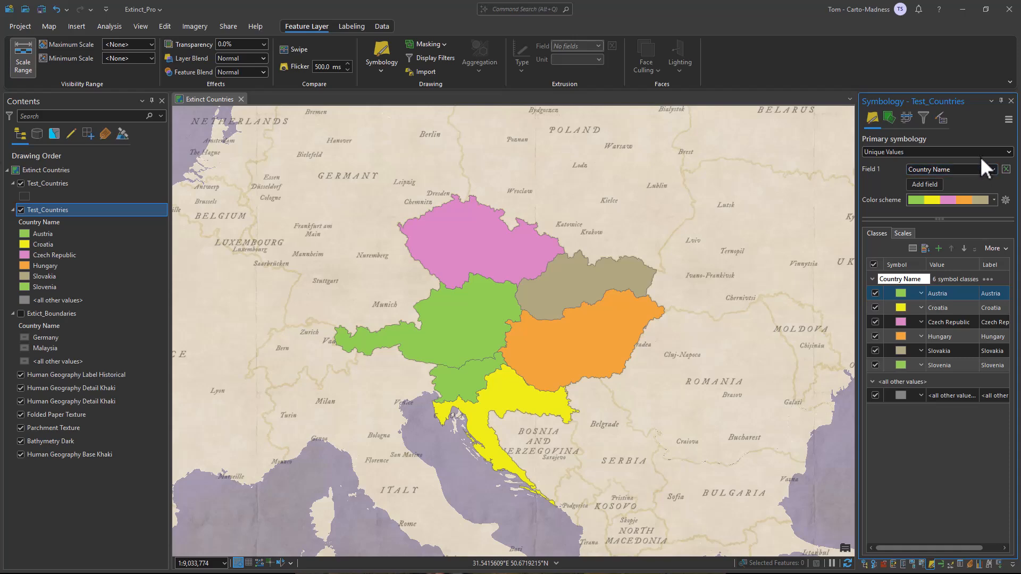
- Switch the layer's symbology to Single Symbol and back to Unique Values to reset the classes
click(1008, 152)
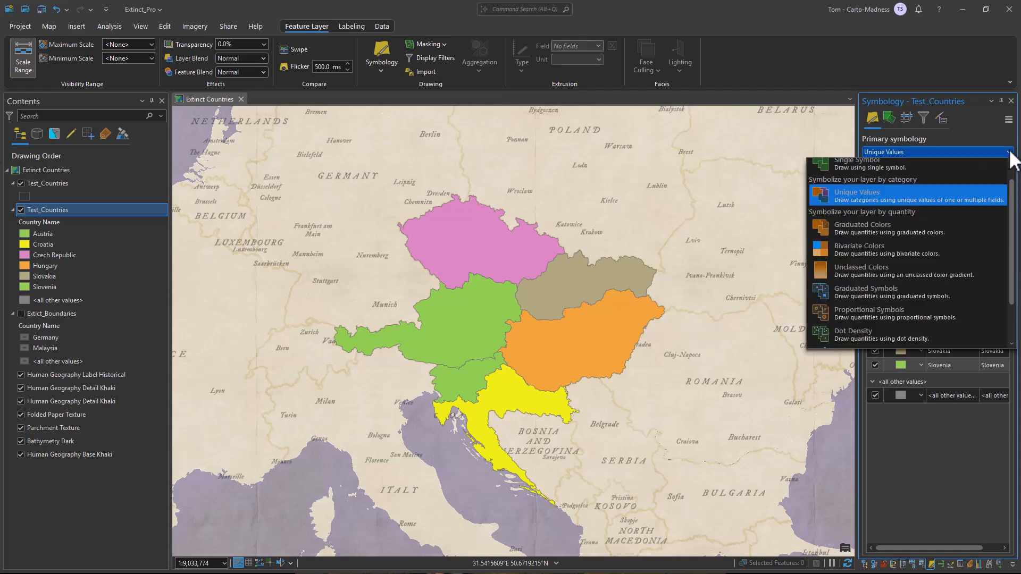
click(880, 164)
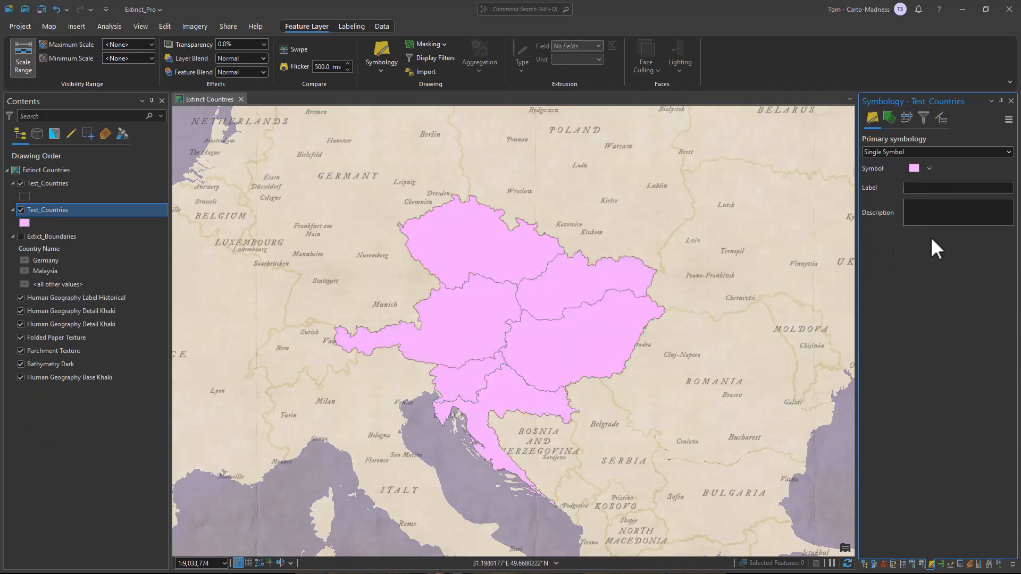
click(1009, 152)
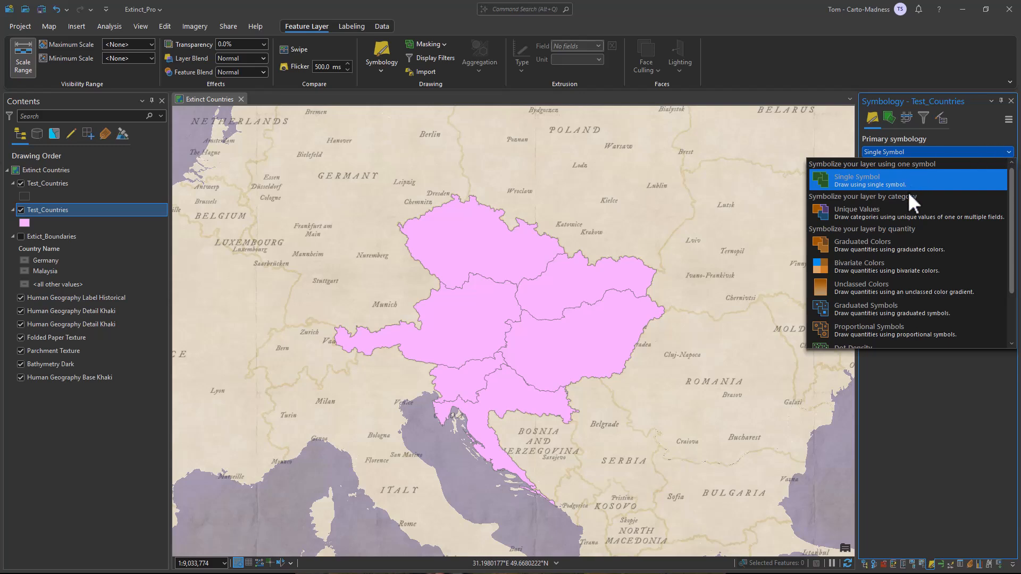
click(892, 215)
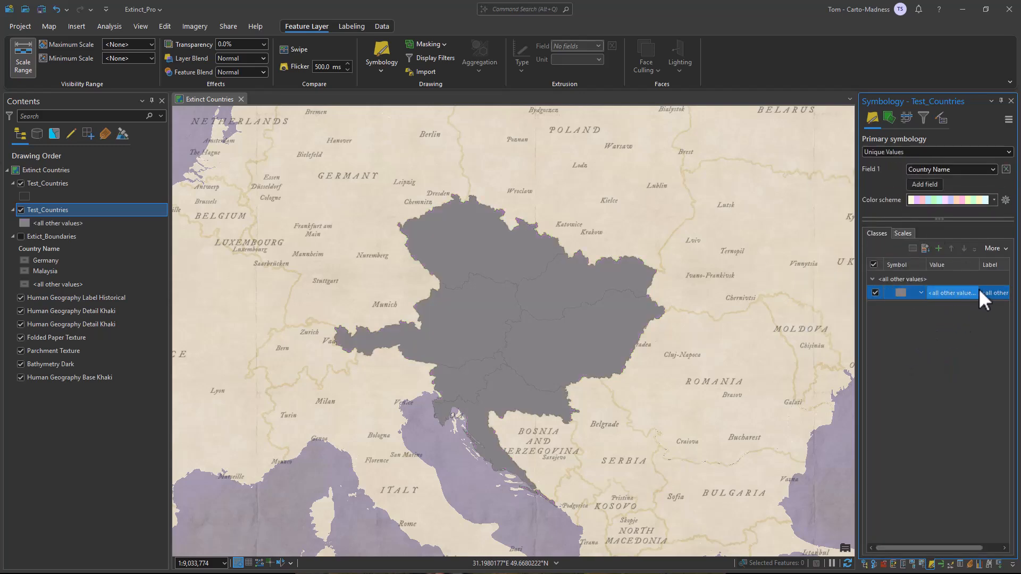
- Add a Donut global effect to the all-other-values polygon symbol
click(901, 294)
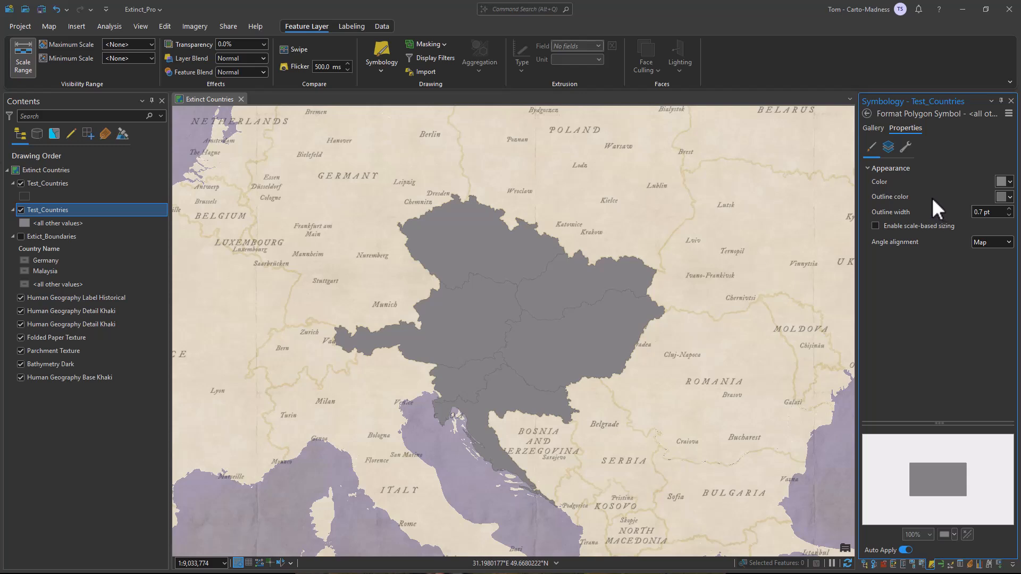
click(906, 147)
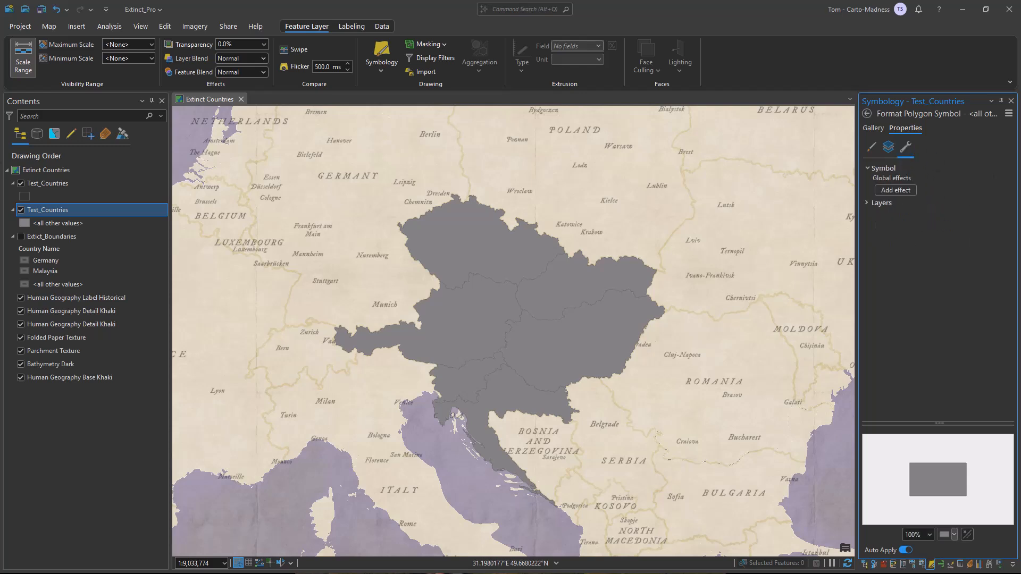
click(904, 190)
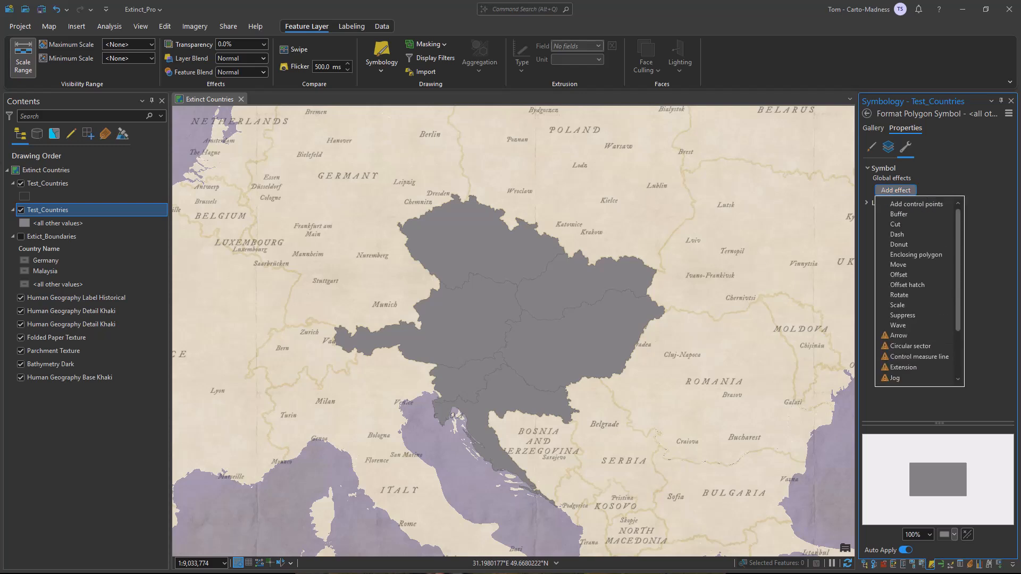
click(913, 243)
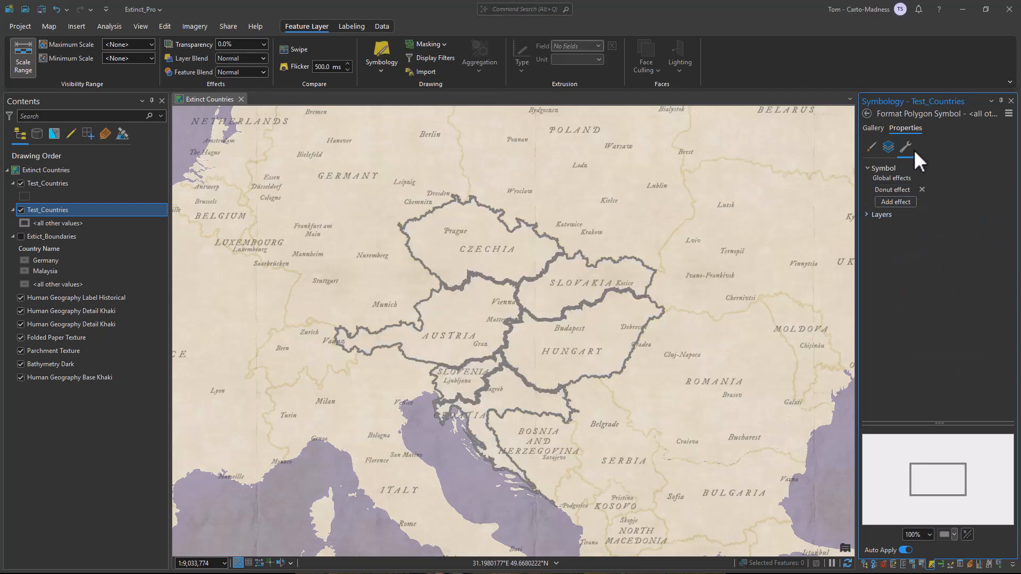
- Set the Donut effect width to 6 pt
click(872, 146)
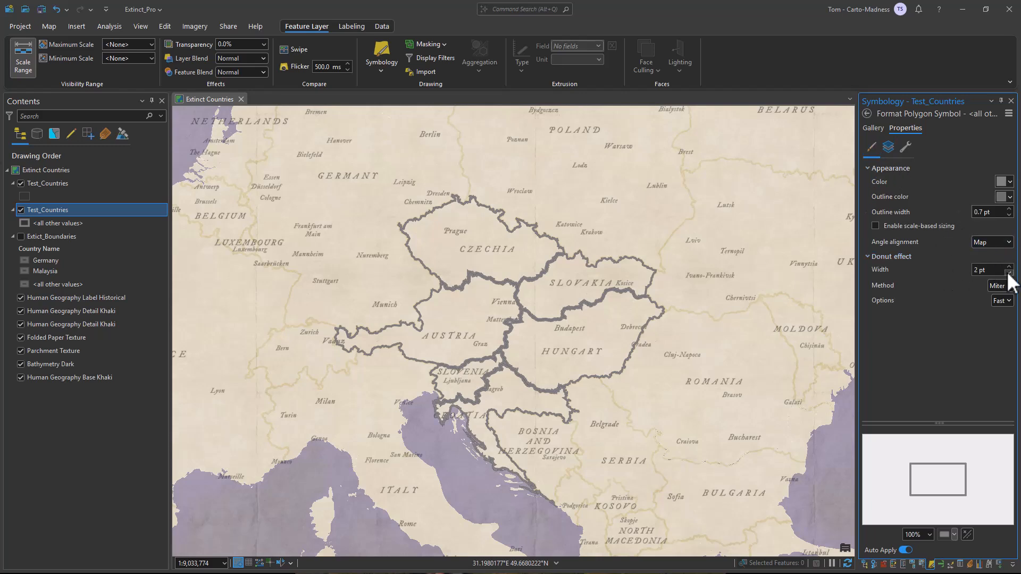
click(989, 270)
text(6)
key(Return)
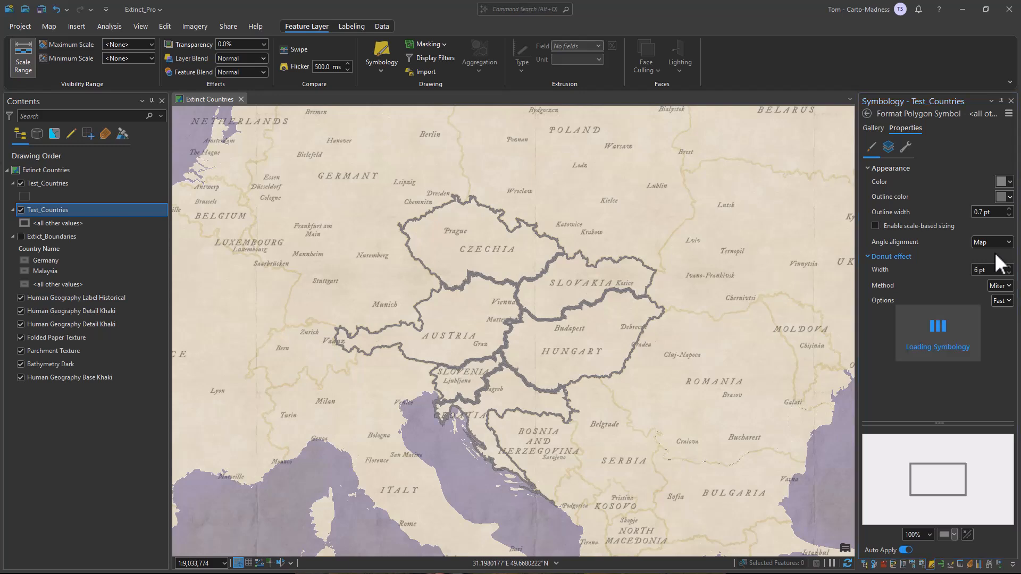
- Set the Donut effect method to True buffer and its option to Accurate
click(1006, 288)
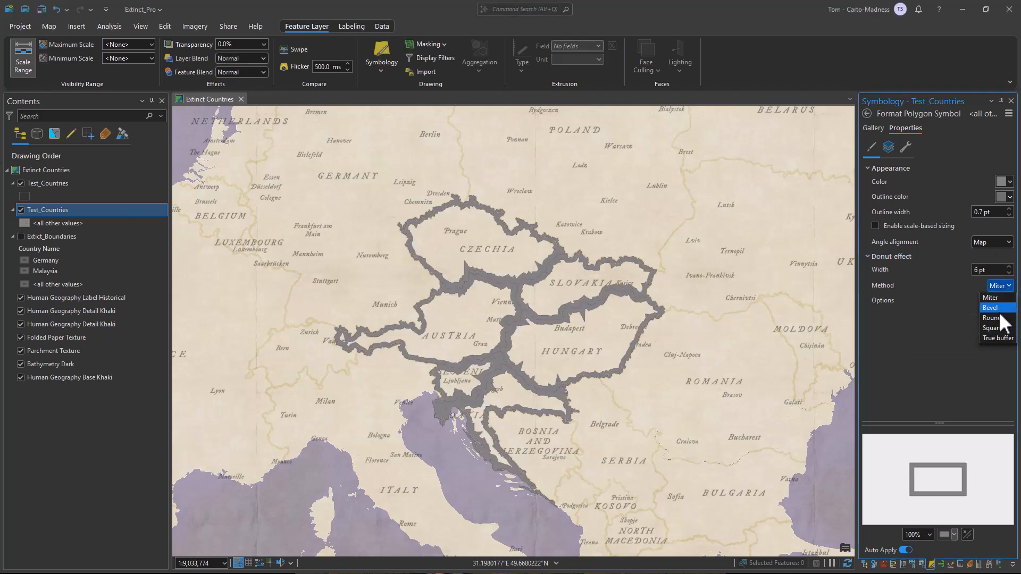
click(1003, 339)
click(1001, 301)
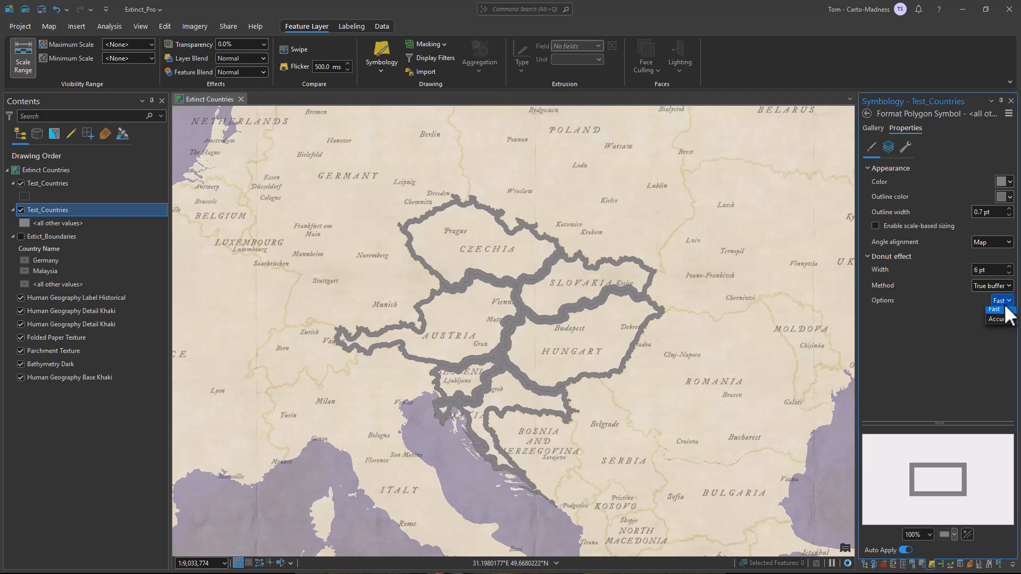
click(1003, 321)
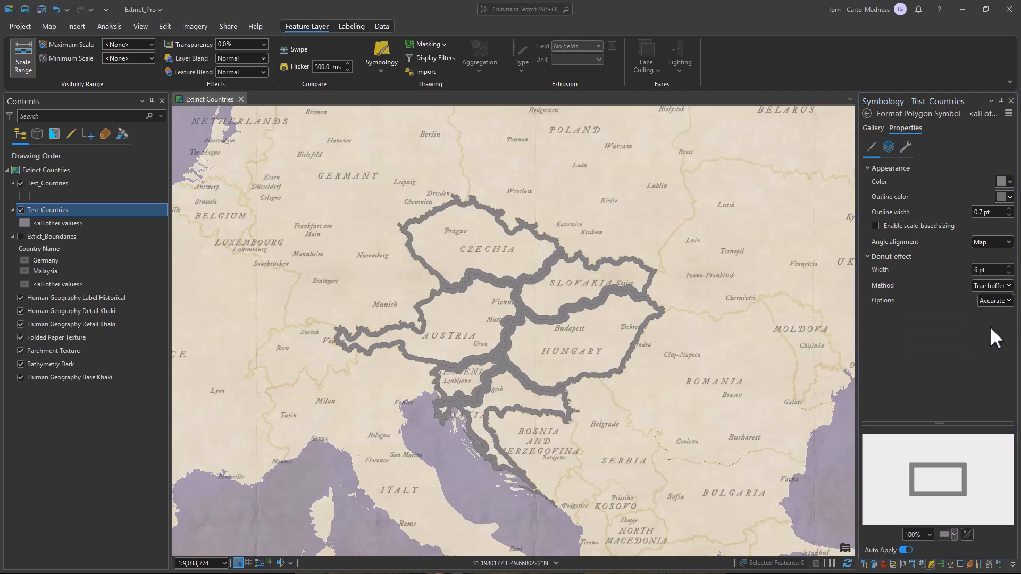
- Turn off the symbol's solid stroke layer and return to the class list
click(895, 152)
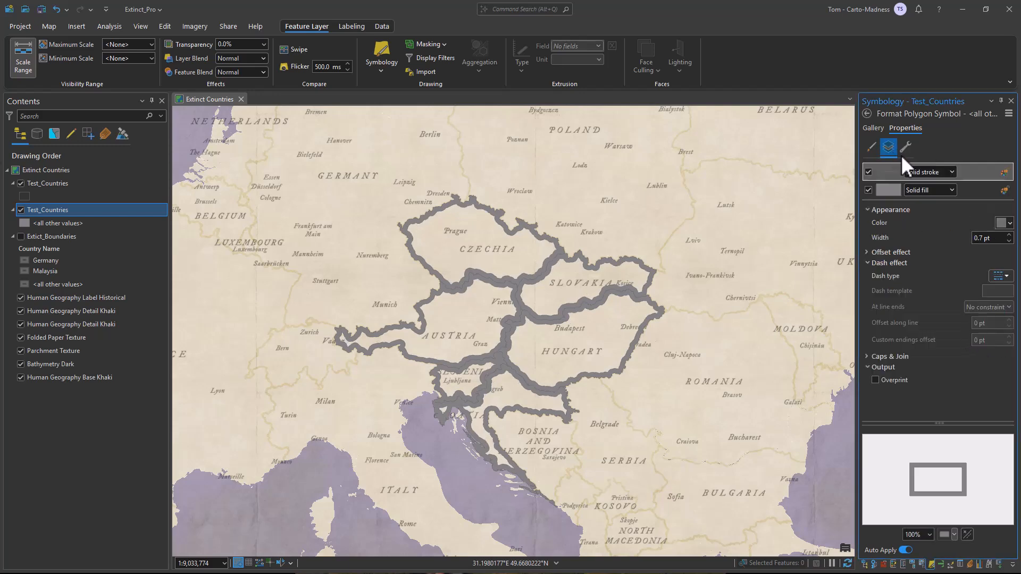
click(868, 171)
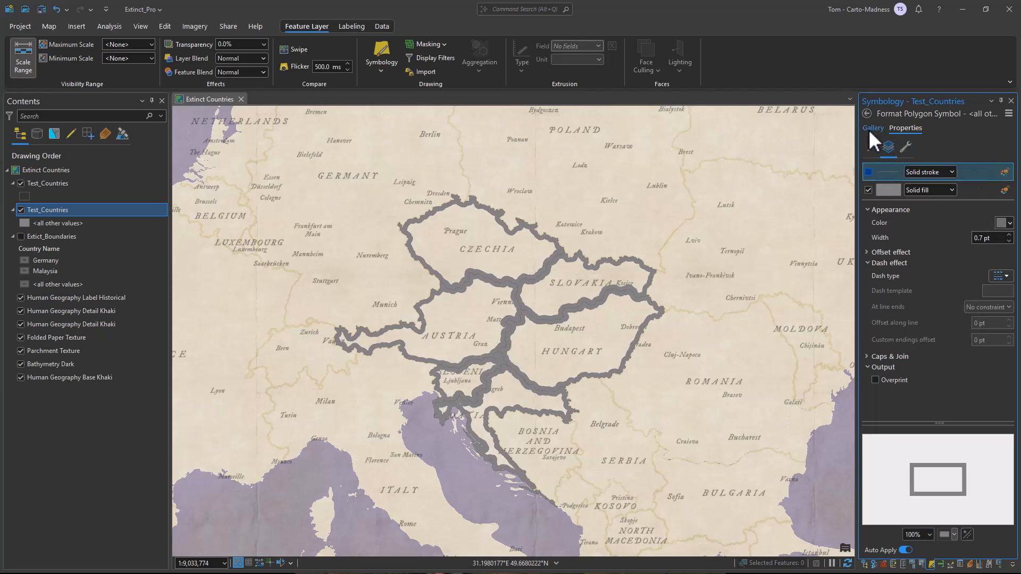
click(867, 114)
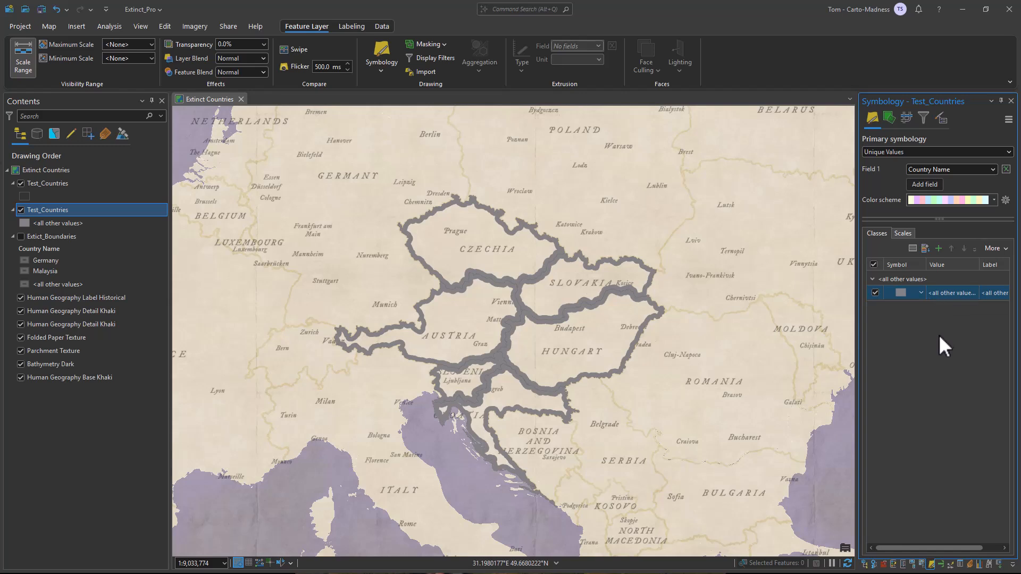
- Apply the Vintage Map Boundaries color scheme and add all country values as classes
click(993, 201)
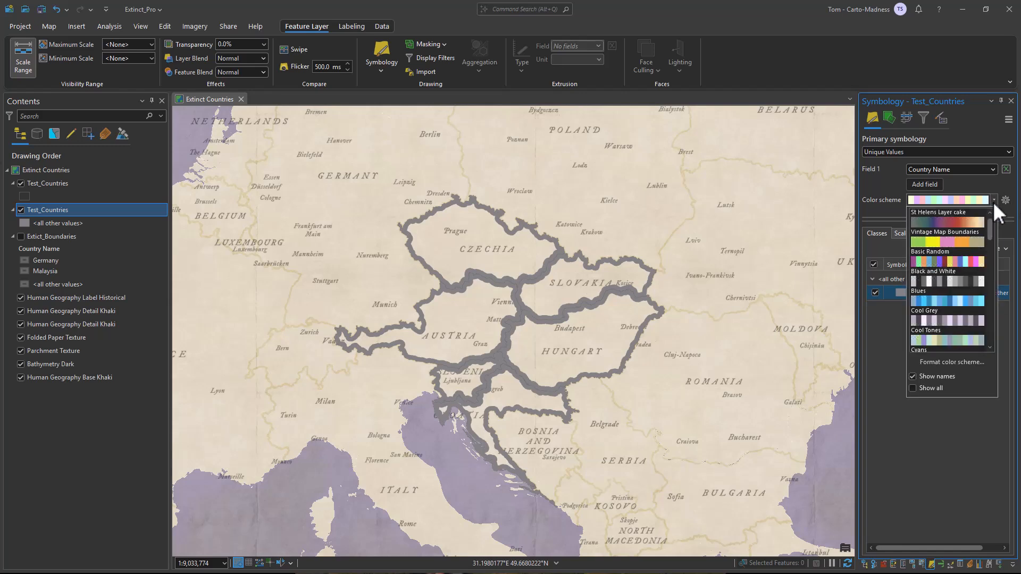
click(952, 243)
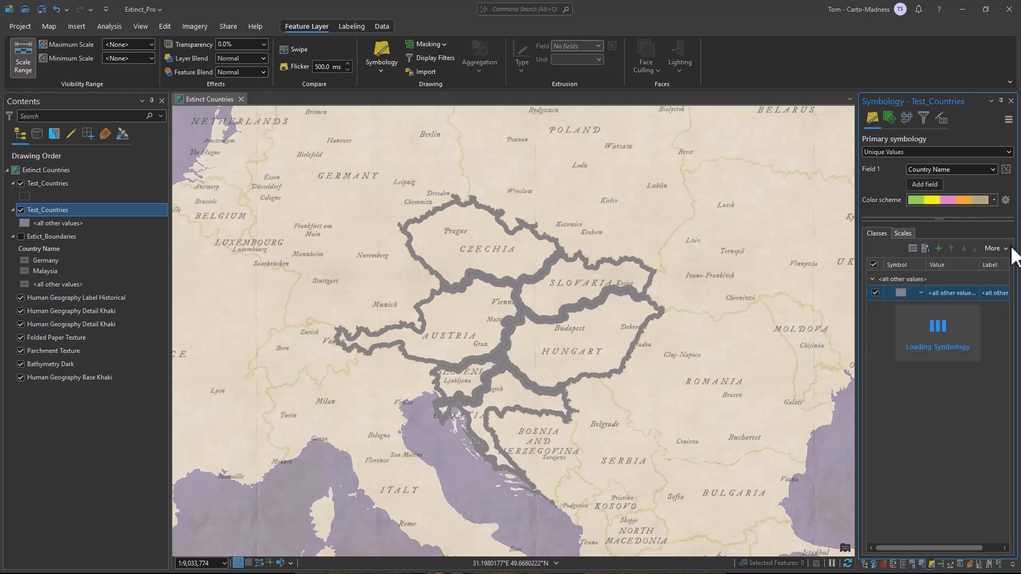
click(926, 249)
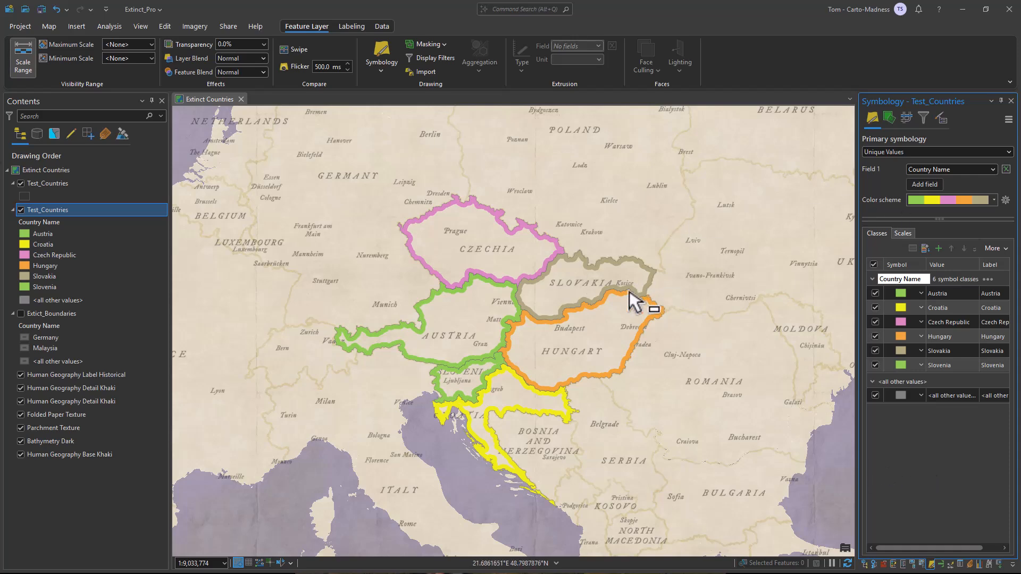
scroll(548, 319, up, 2)
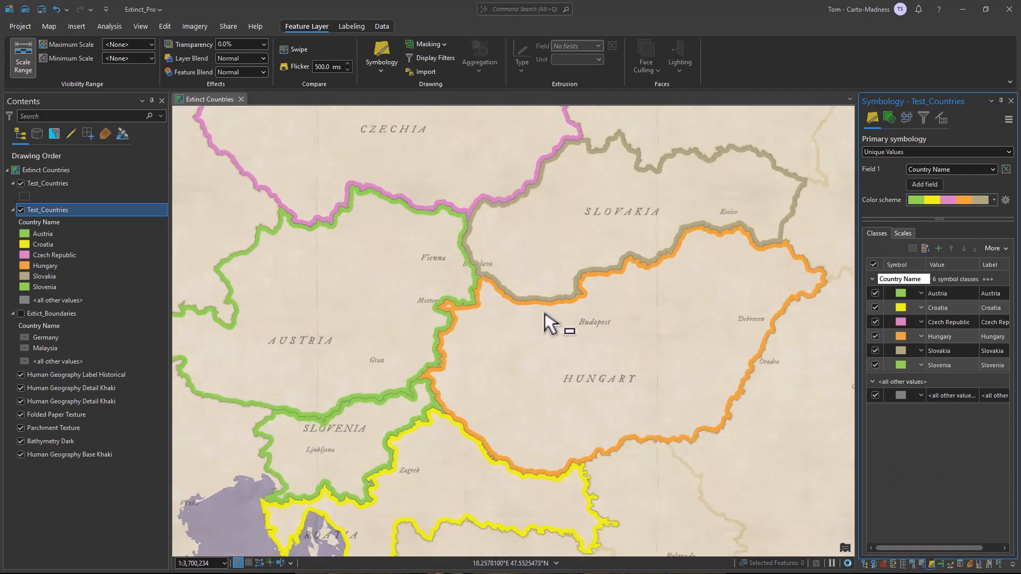
scroll(544, 315, up, 2)
scroll(556, 301, down, 4)
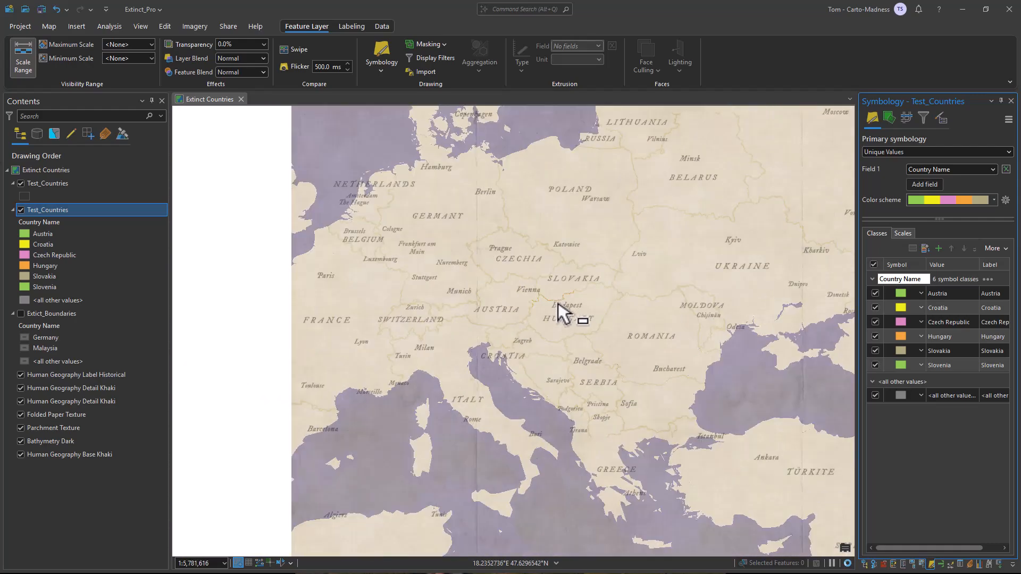
scroll(558, 302, down, 2)
scroll(569, 308, up, 3)
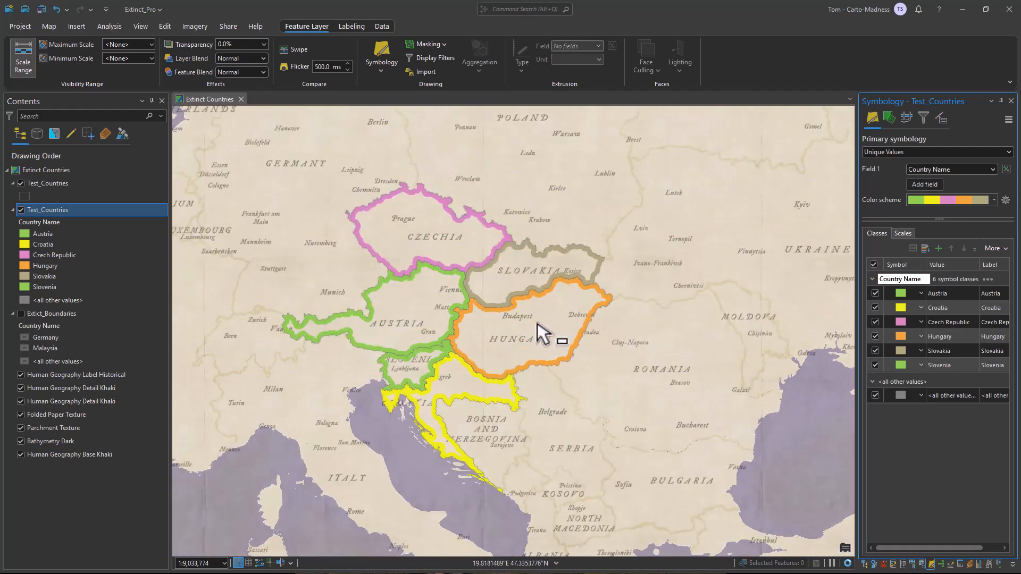
- Set the Extinct Countries map's reference scale to the current scale, 1:5,781,616, in the map properties
scroll(595, 314, up, 1)
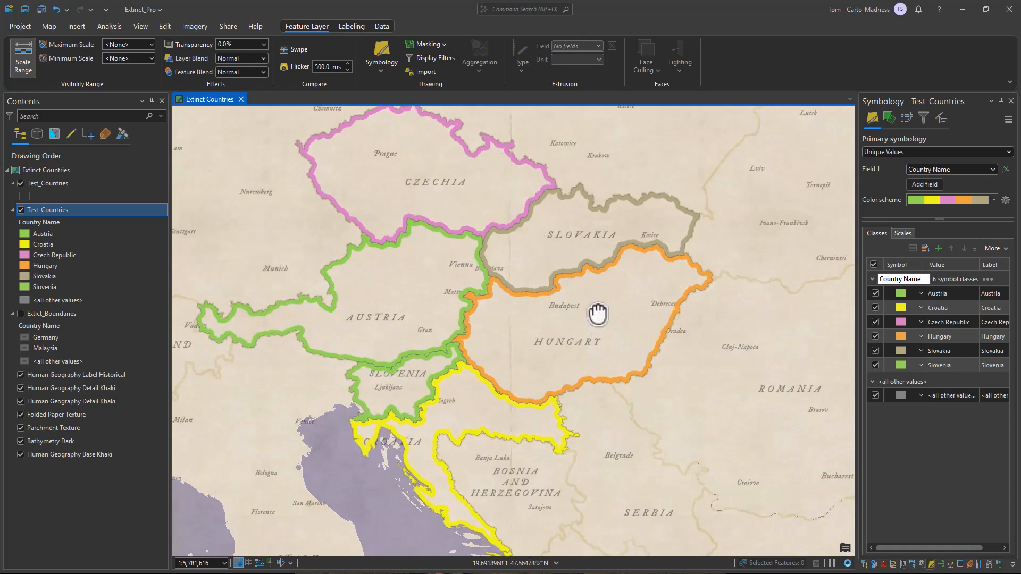
drag(596, 312, 638, 314)
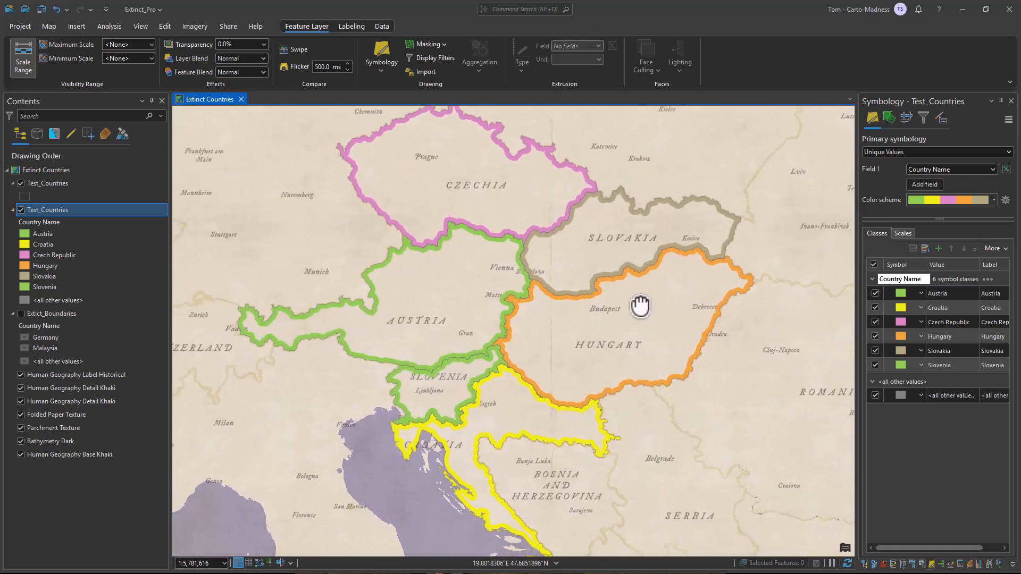
click(60, 171)
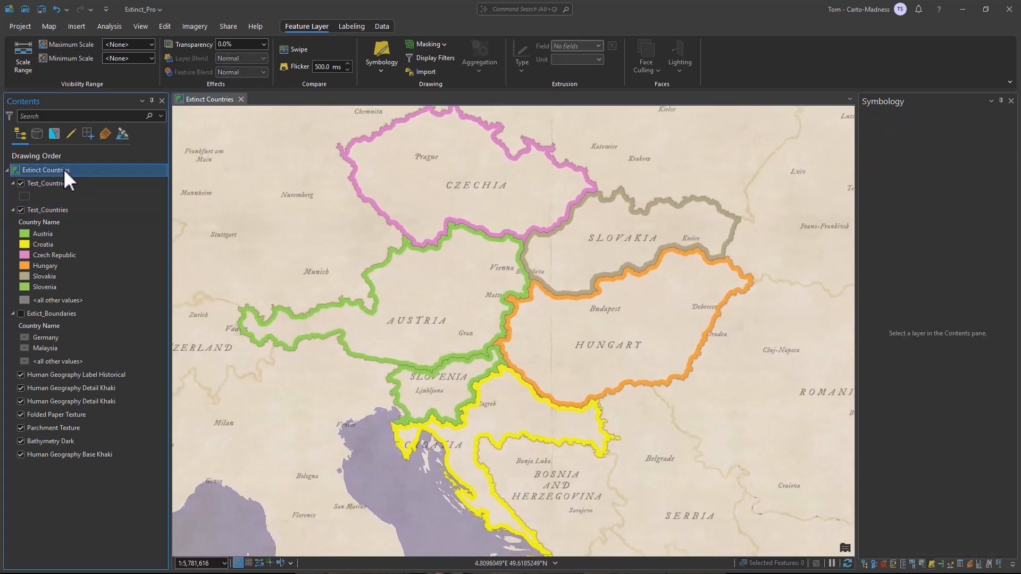
right_click(63, 170)
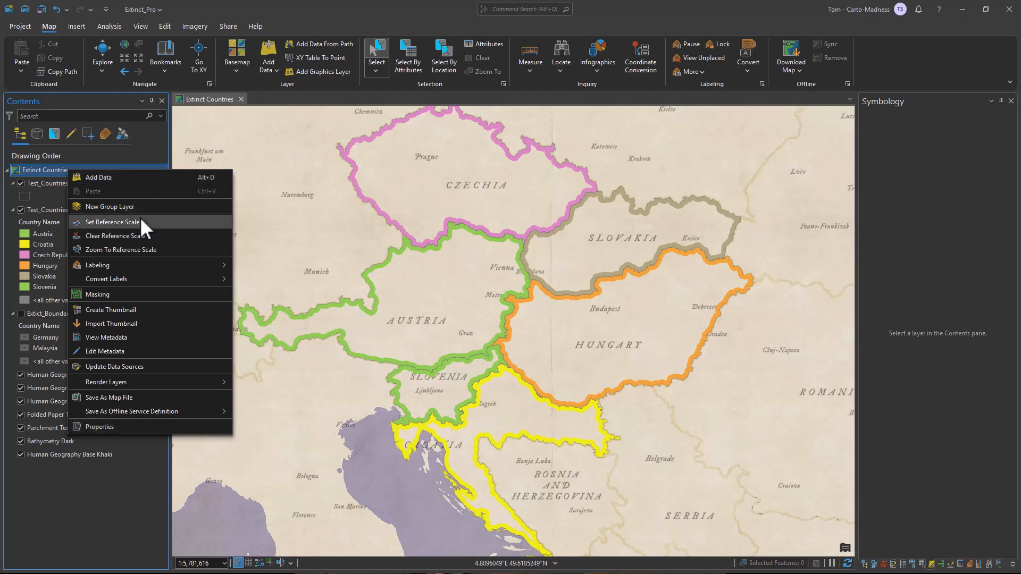
click(120, 425)
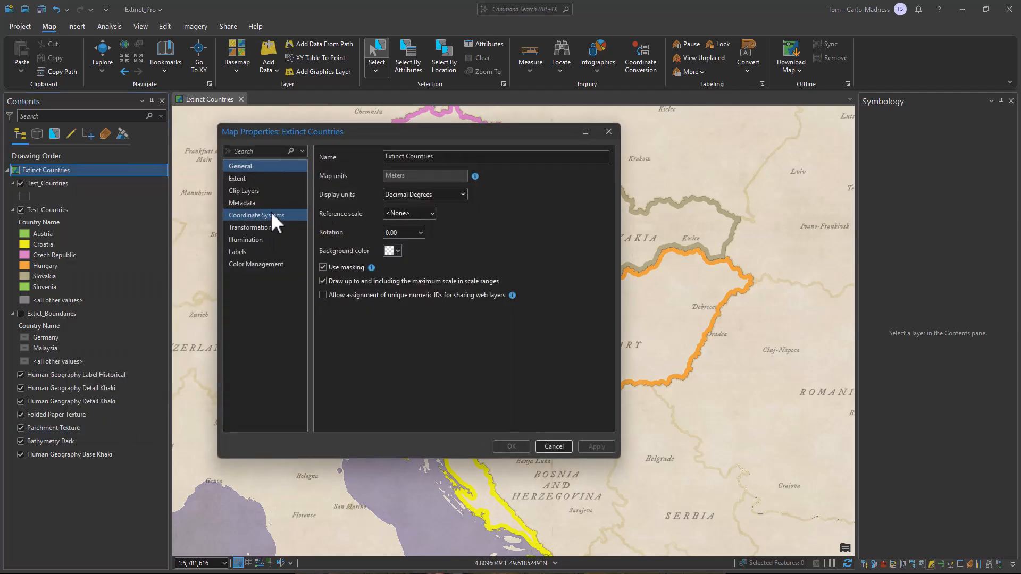
click(429, 214)
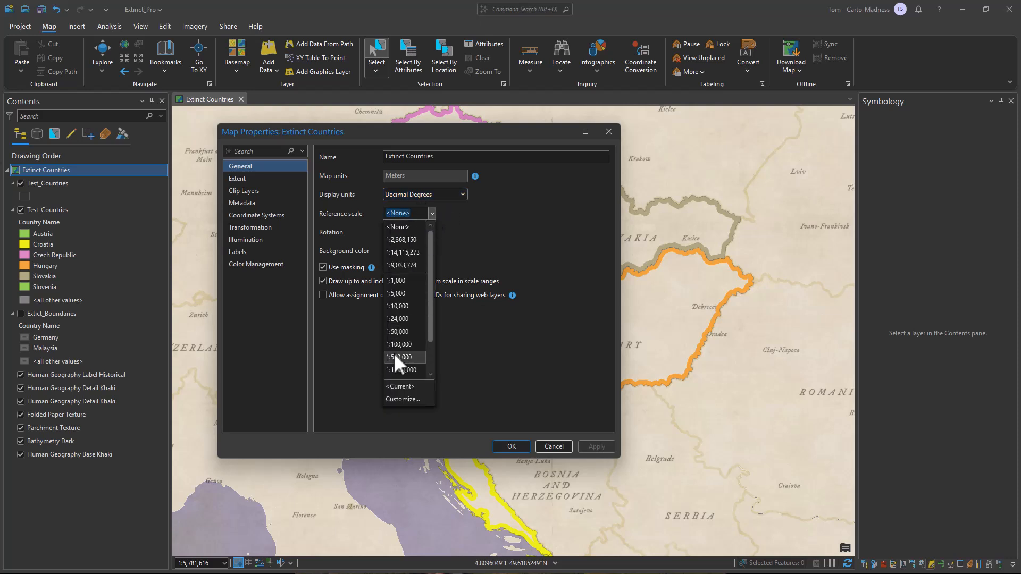
click(407, 386)
click(596, 447)
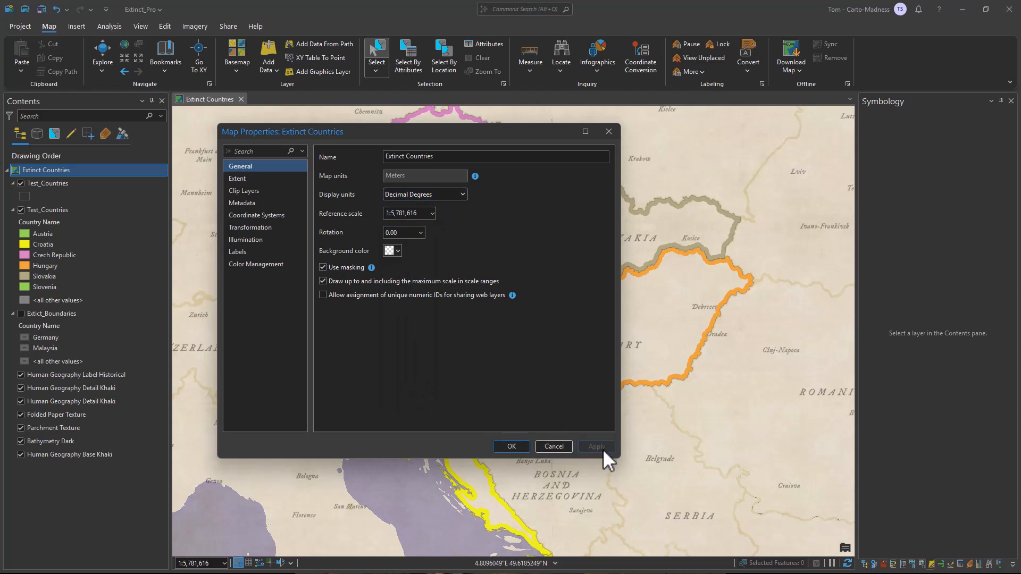
click(513, 446)
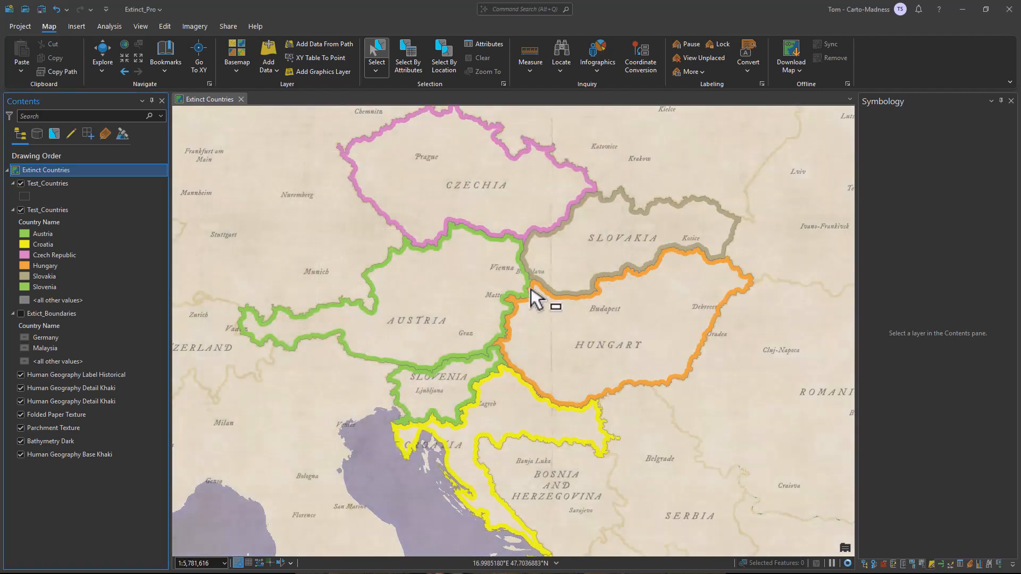
- Zoom in and out across the map to examine how the boundary bands scale with the reference scale
scroll(538, 290, up, 6)
scroll(569, 307, down, 10)
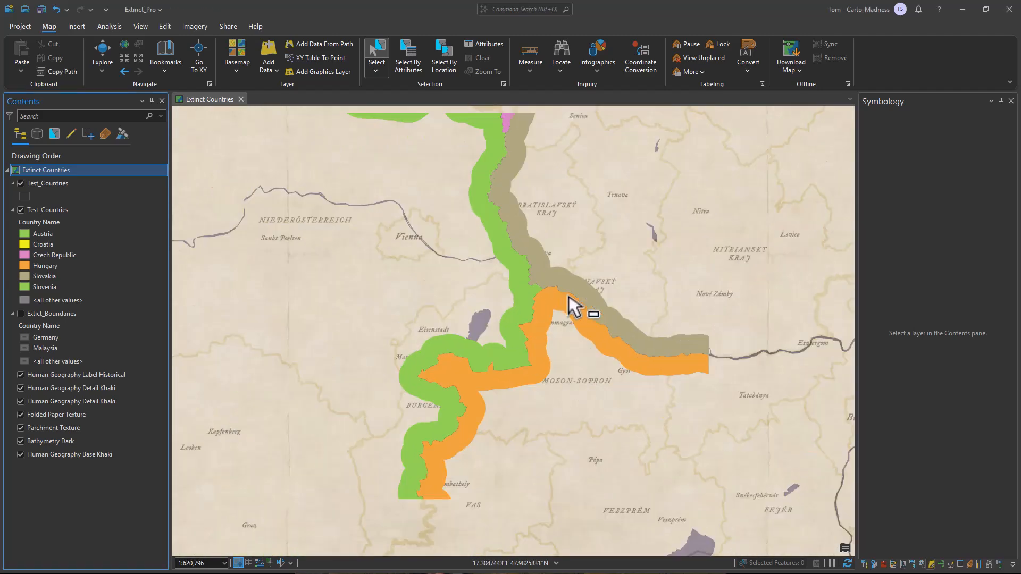
scroll(587, 307, down, 2)
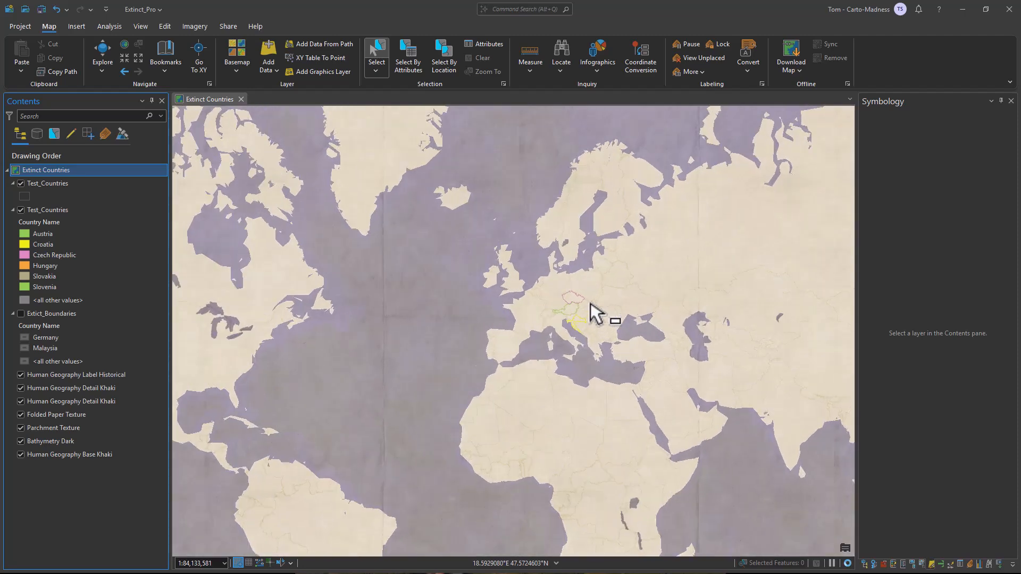
scroll(590, 305, up, 6)
drag(590, 310, 668, 278)
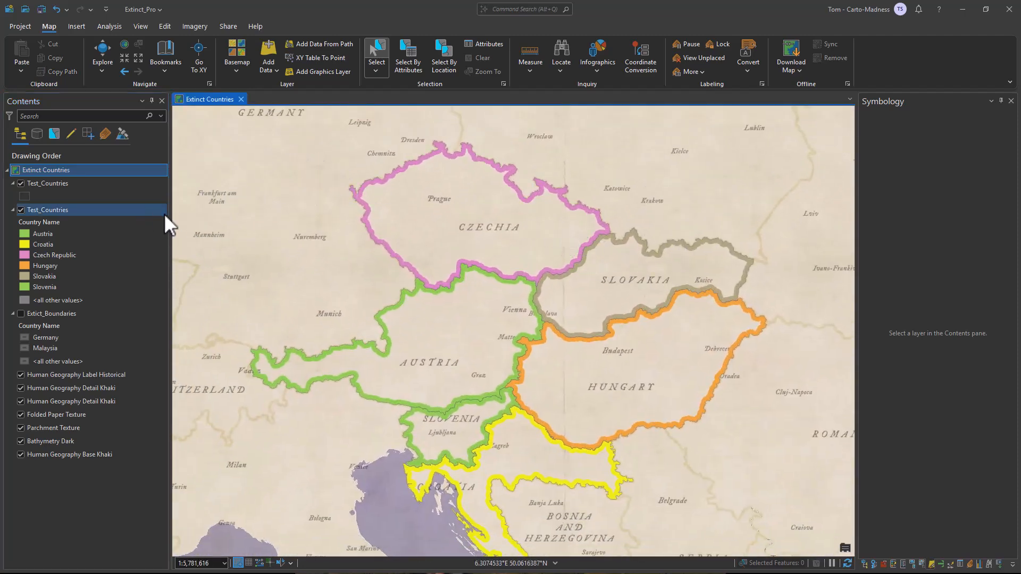
scroll(590, 321, up, 5)
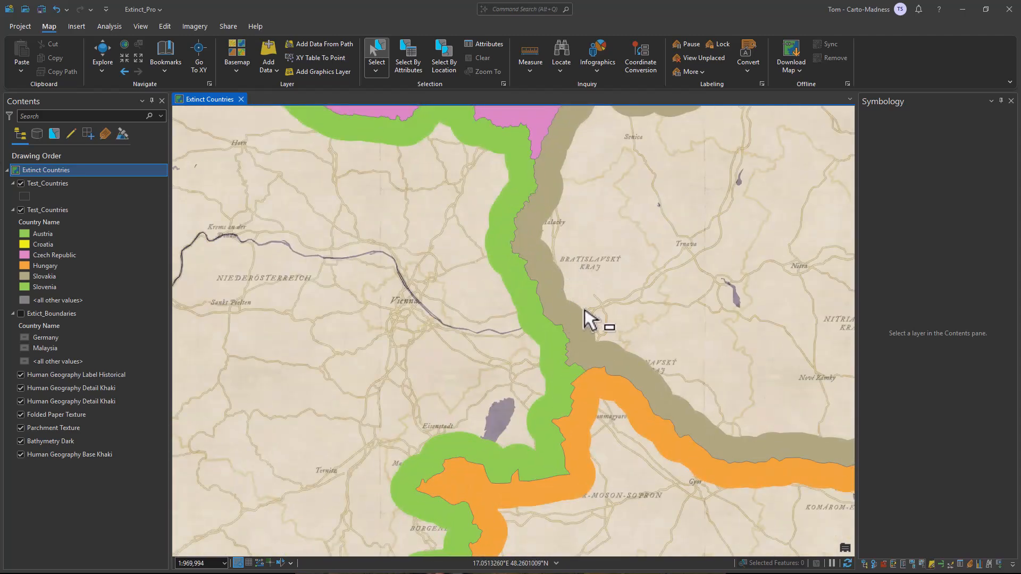
scroll(585, 318, down, 2)
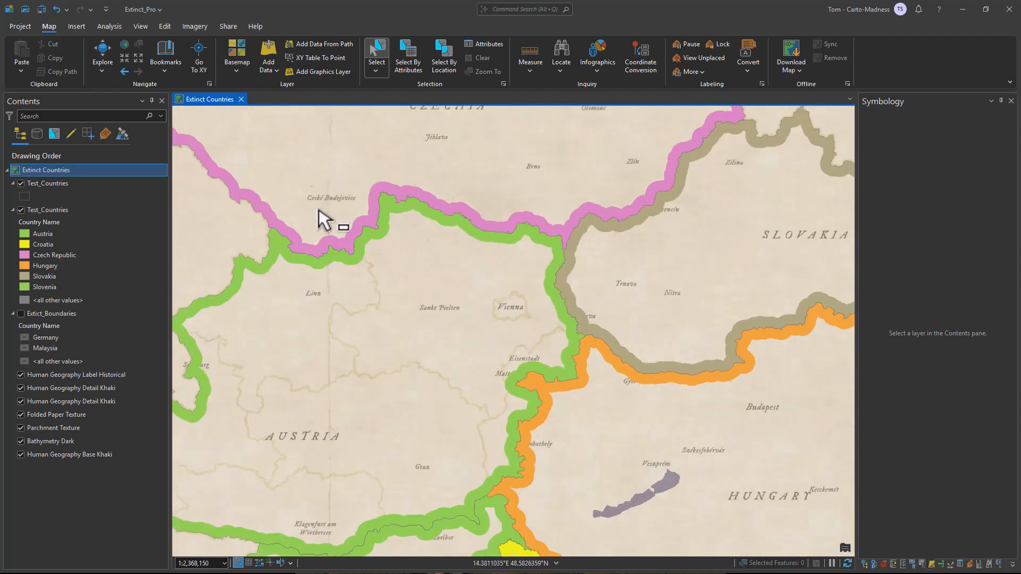
- Set the layer blend of the symbolized Test_Countries layer to Multiply
click(61, 210)
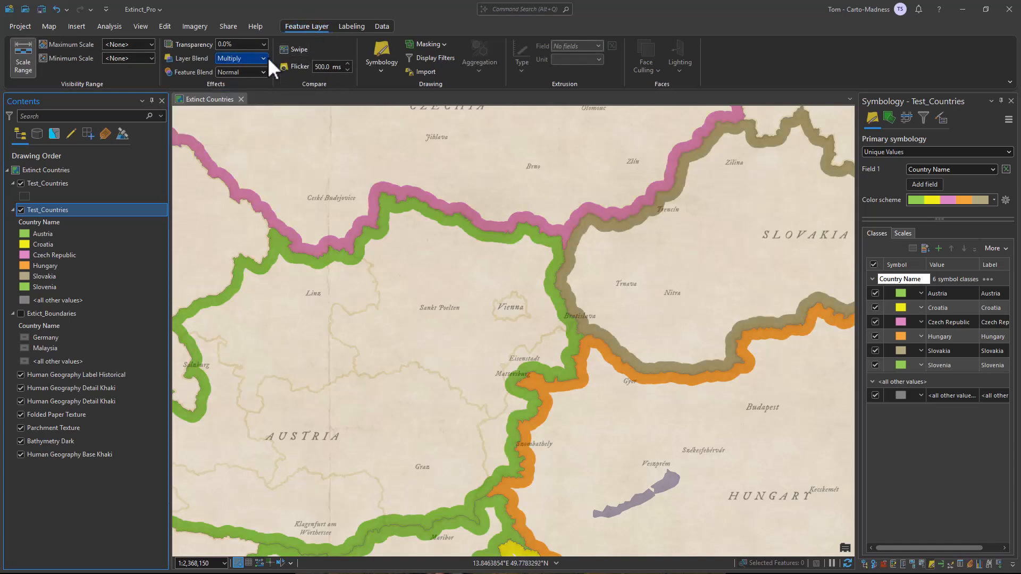
click(266, 58)
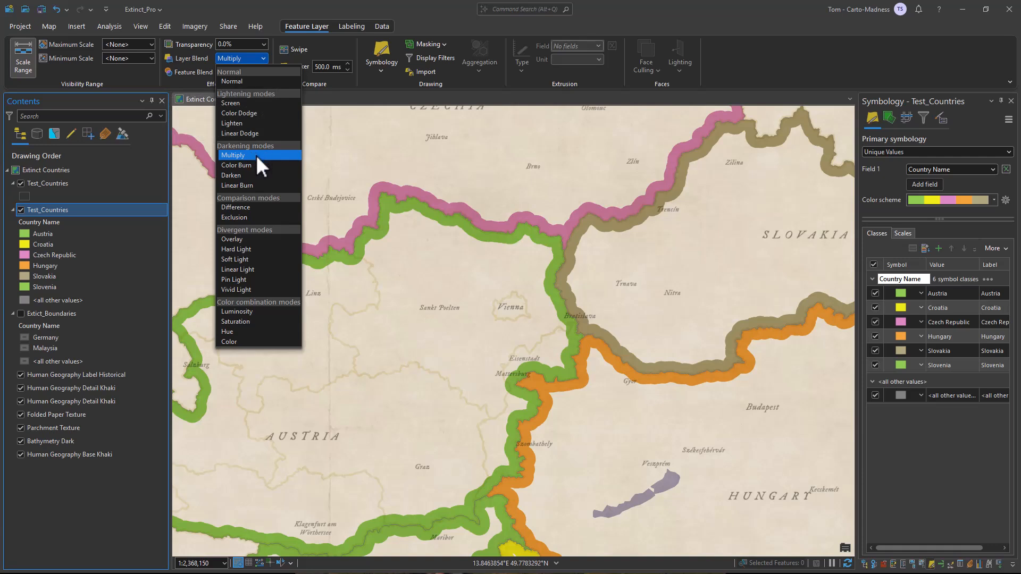
click(764, 61)
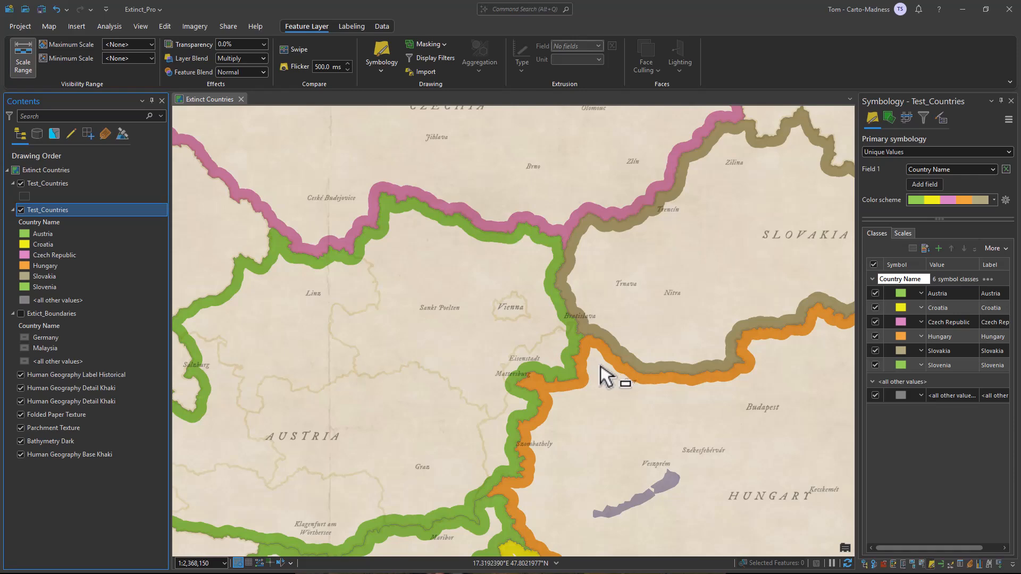
- Set the feature blend of the upper Test_Countries layer to Overlay
scroll(595, 372, down, 3)
drag(624, 391, 639, 351)
scroll(563, 383, up, 10)
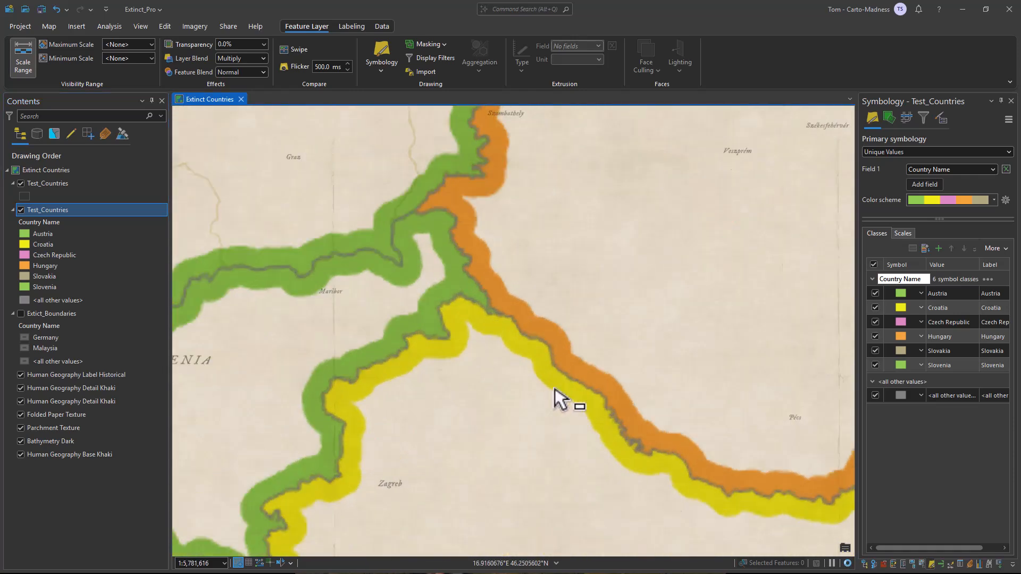
scroll(614, 284, down, 4)
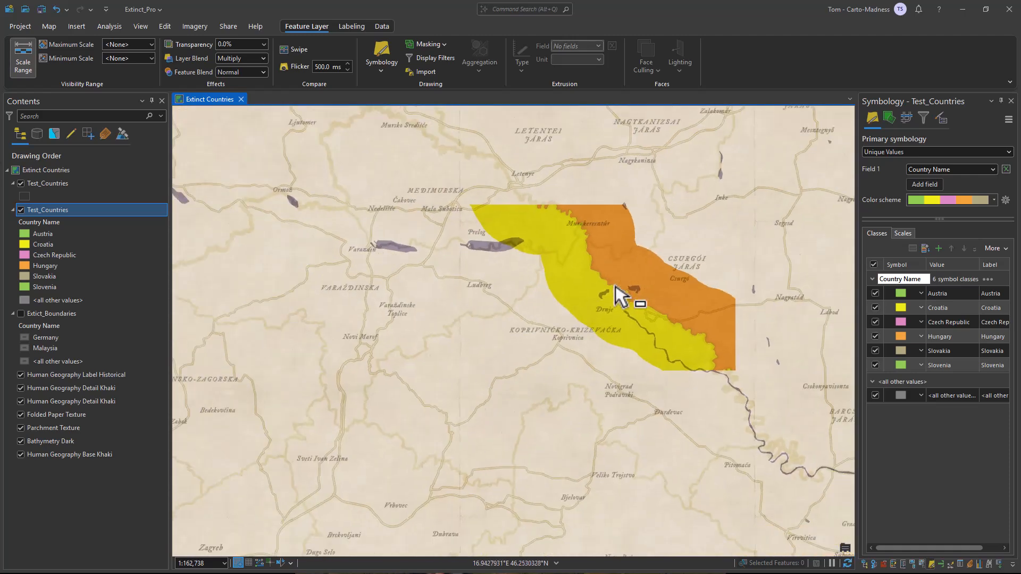
click(54, 185)
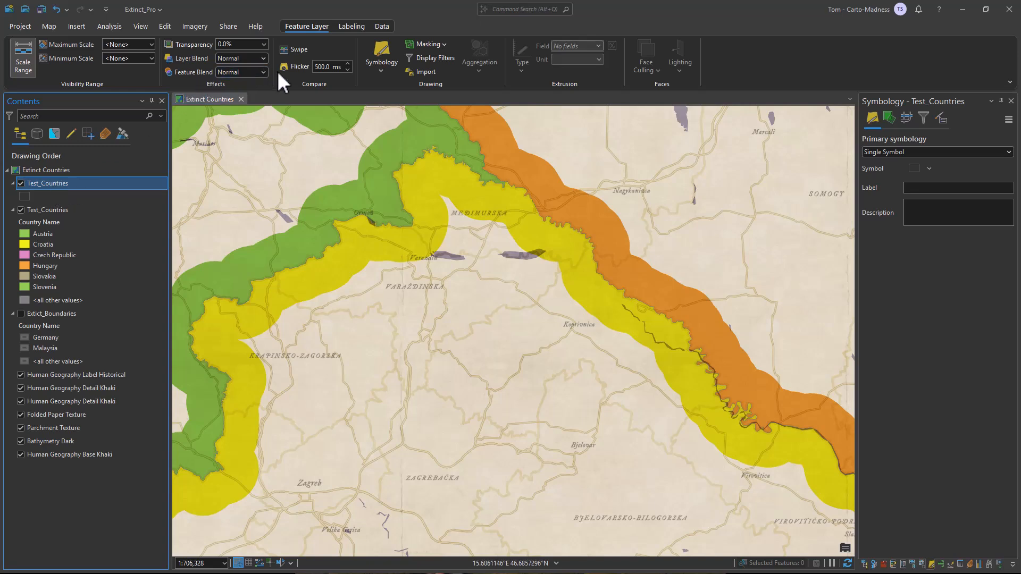
click(261, 70)
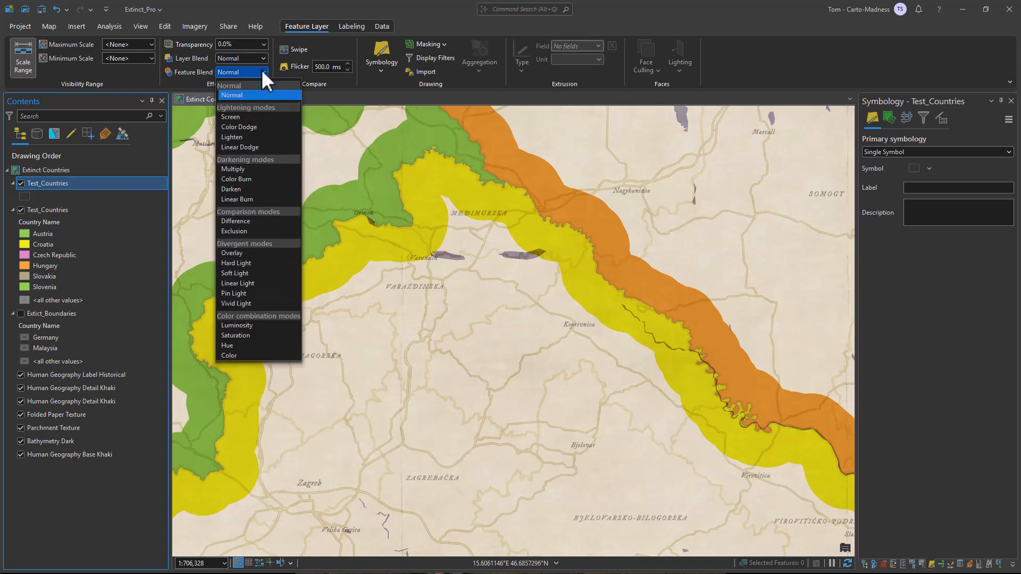
click(258, 253)
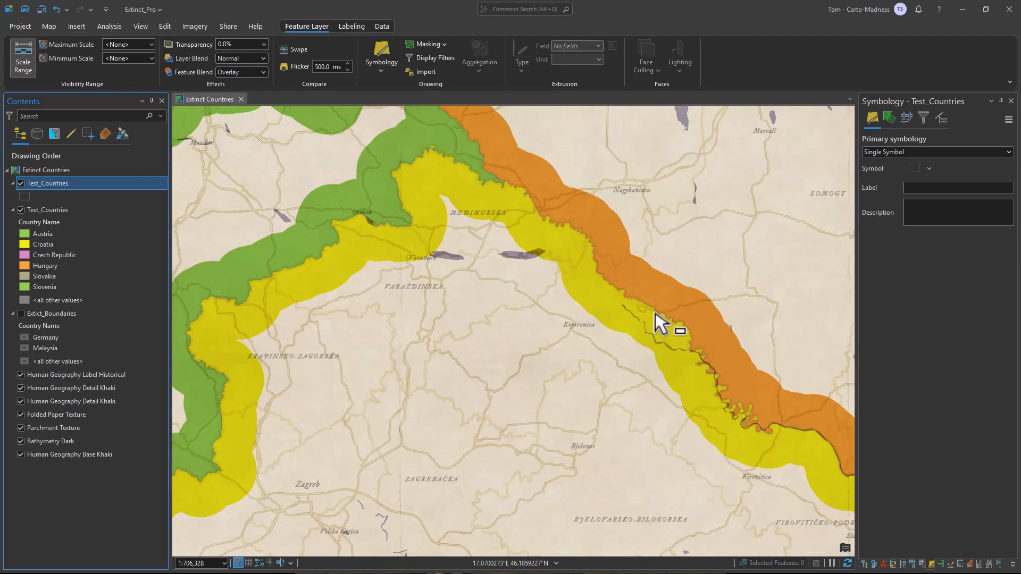
- Zoom in and out to review the blended boundary bands across the map
scroll(658, 325, up, 2)
scroll(661, 292, down, 3)
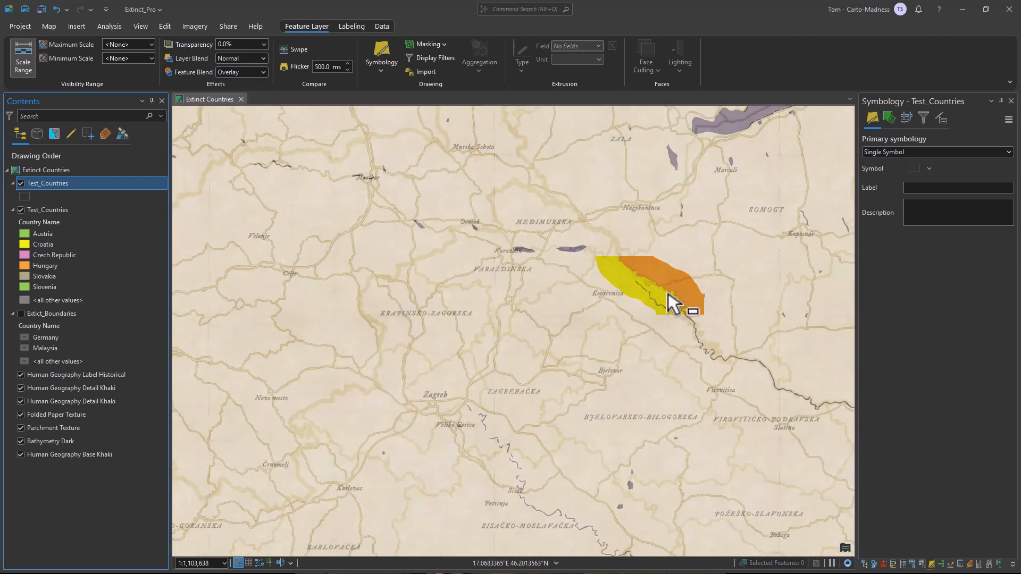
scroll(670, 297, down, 4)
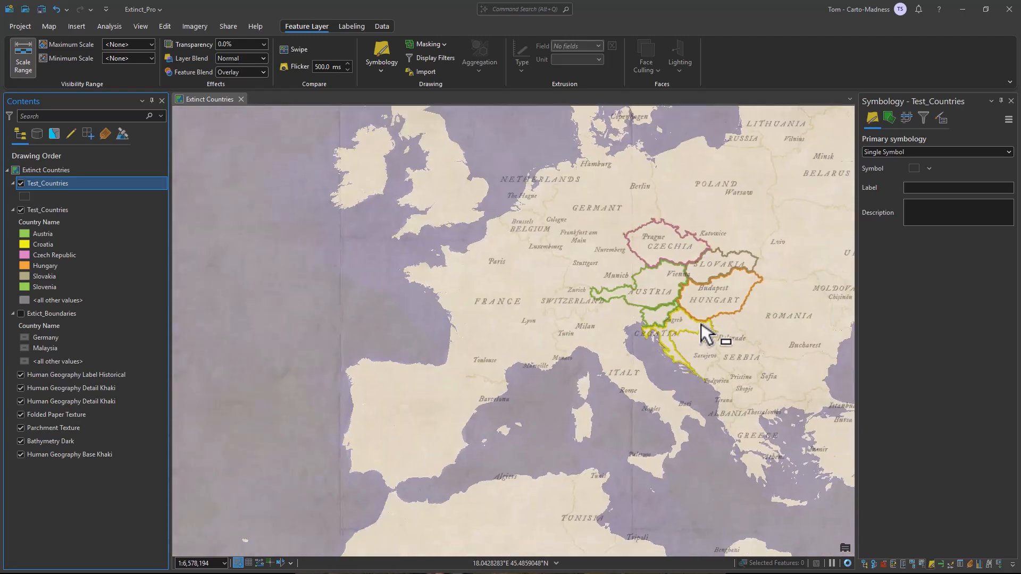
scroll(585, 335, up, 3)
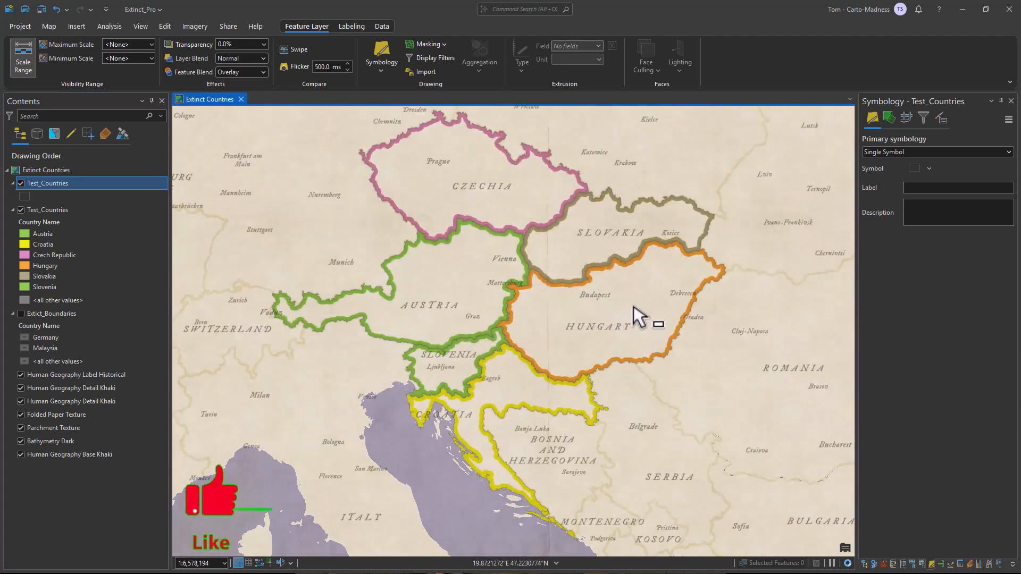